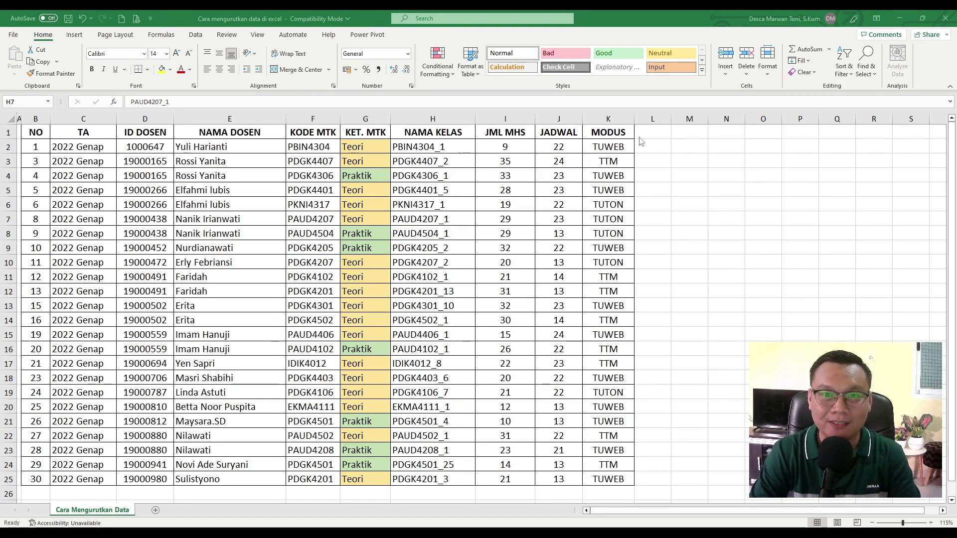
Step: Add filter controls to the table's header row from NO to MODUS (B1:K1)
left_click(480, 183)
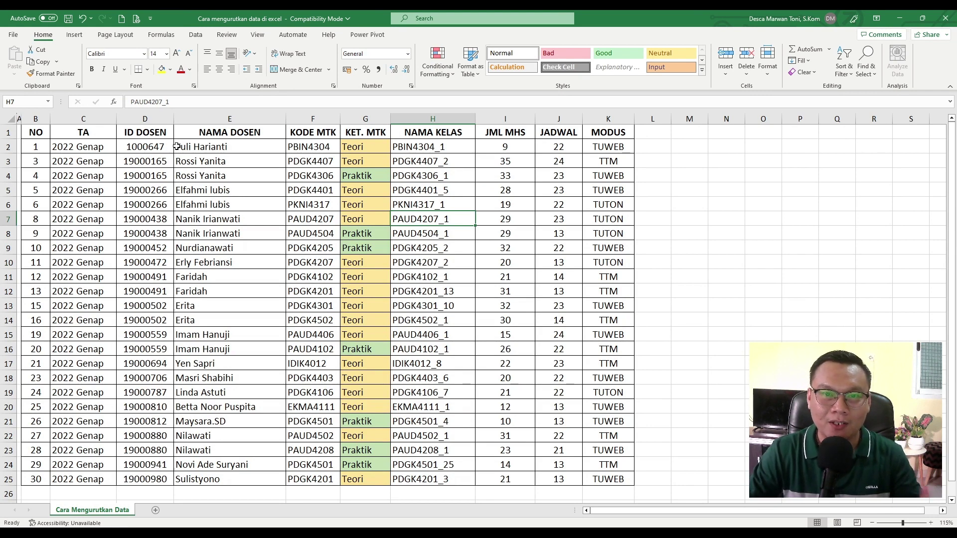
left_click(64, 145)
left_click(39, 131)
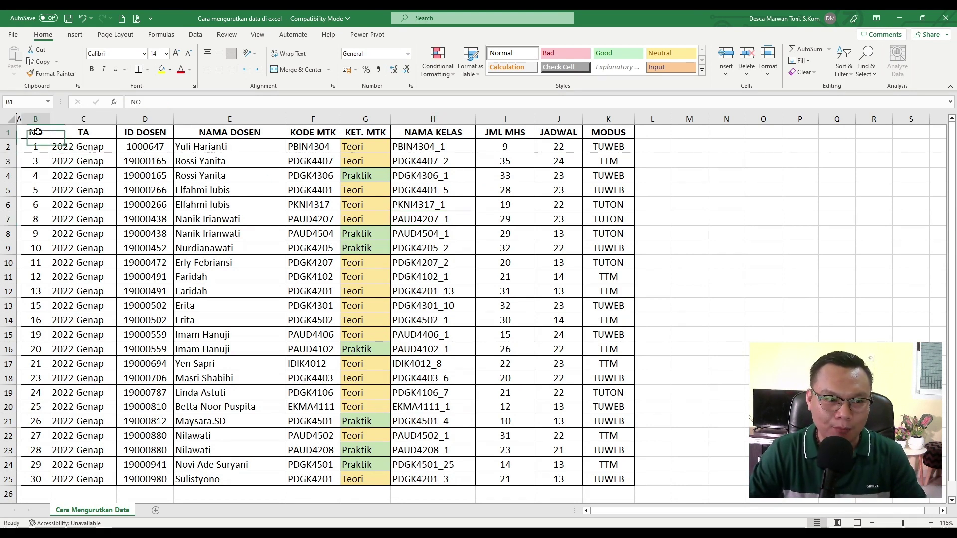
left_click_drag(38, 131, 603, 133)
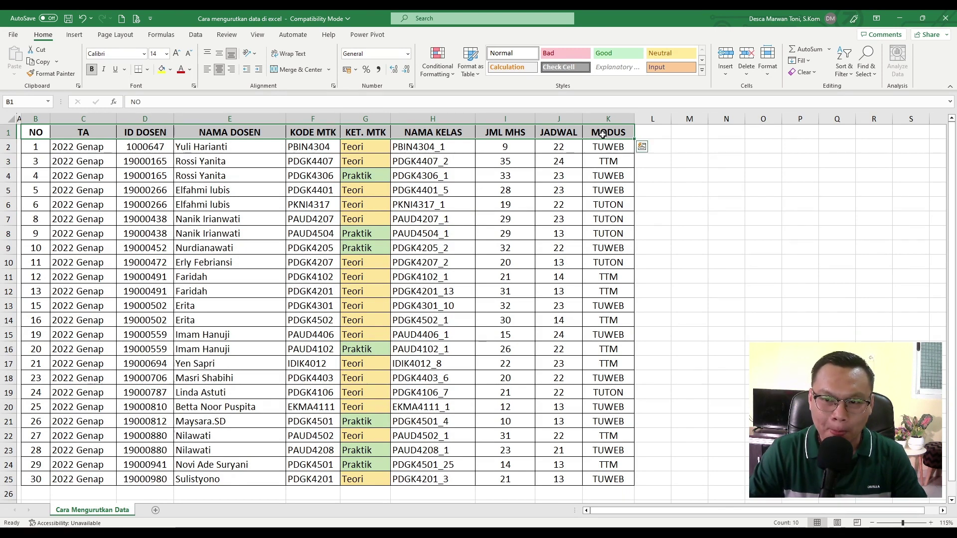
left_click(849, 78)
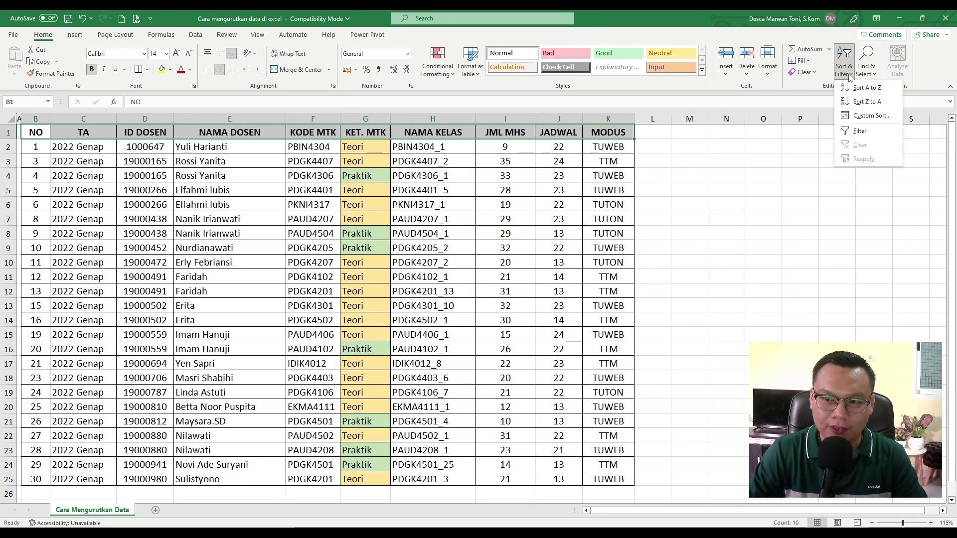
left_click(872, 131)
left_click(507, 160)
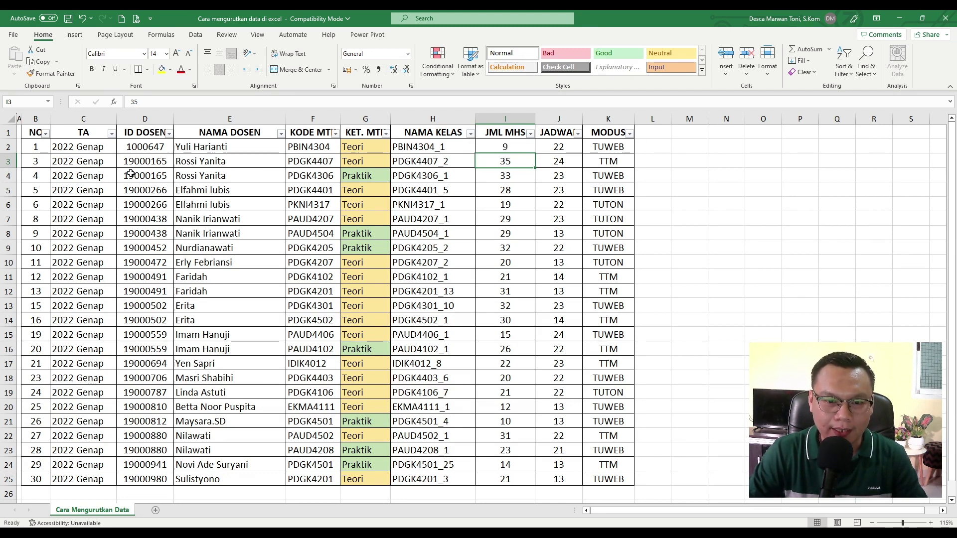
Step: Sort the table by the MODUS column from A to Z and check the order of the modes
left_click(630, 133)
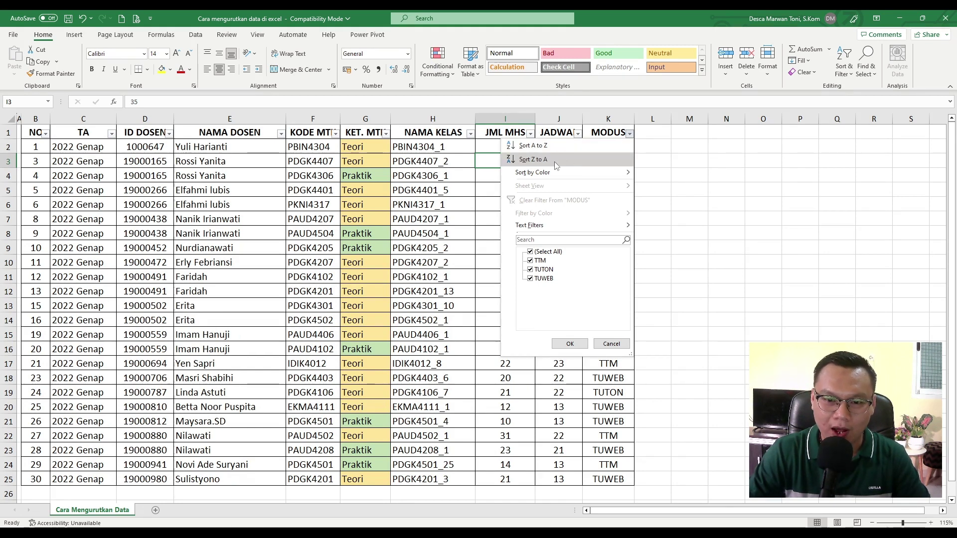
mouse_move(555, 172)
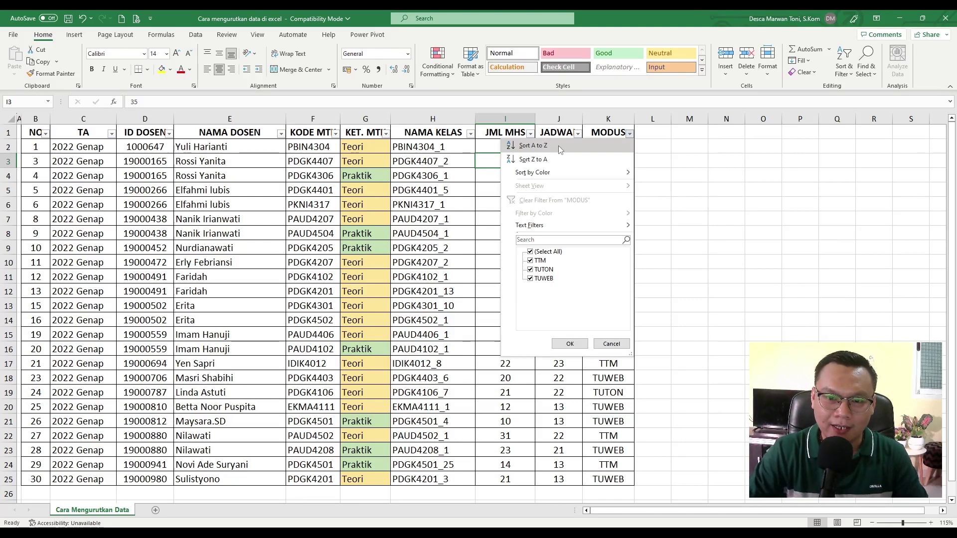
left_click(558, 146)
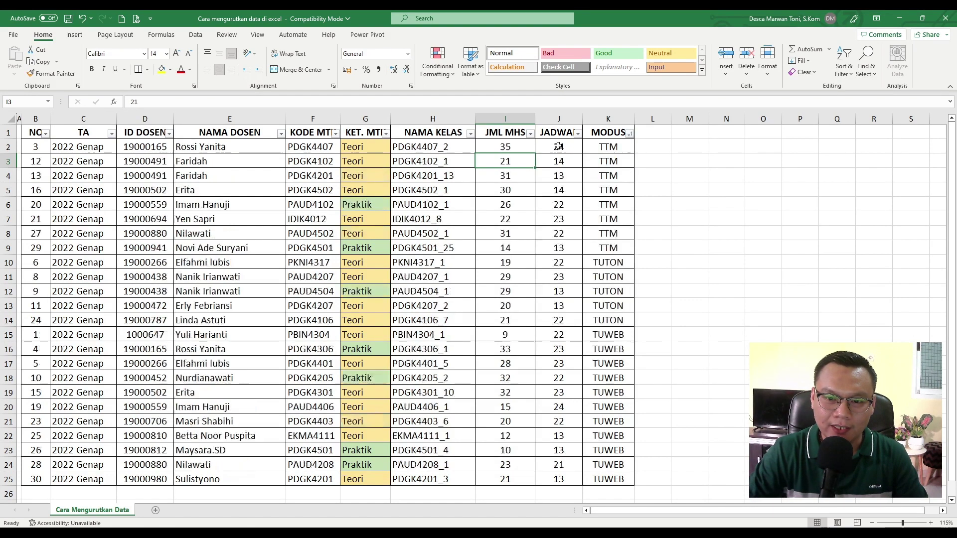
left_click(611, 146)
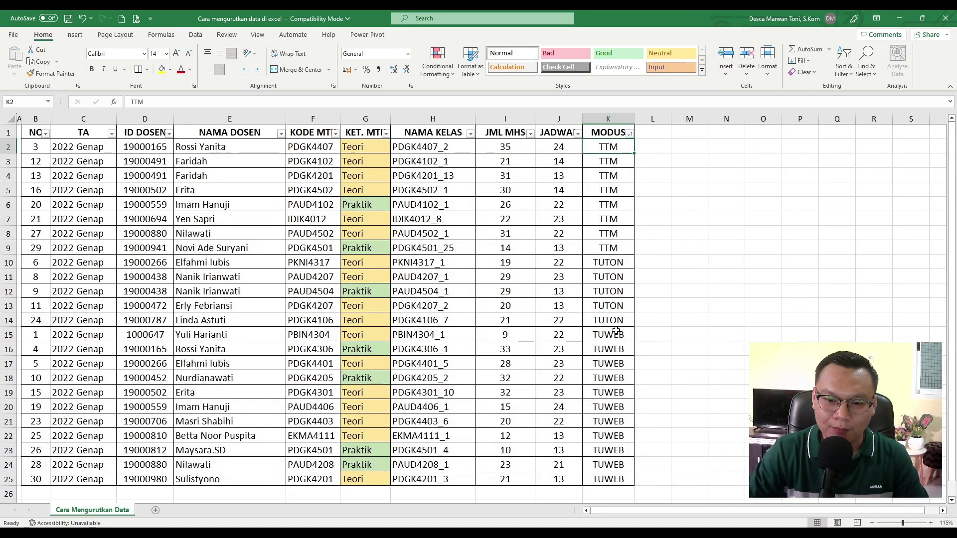
left_click(613, 404)
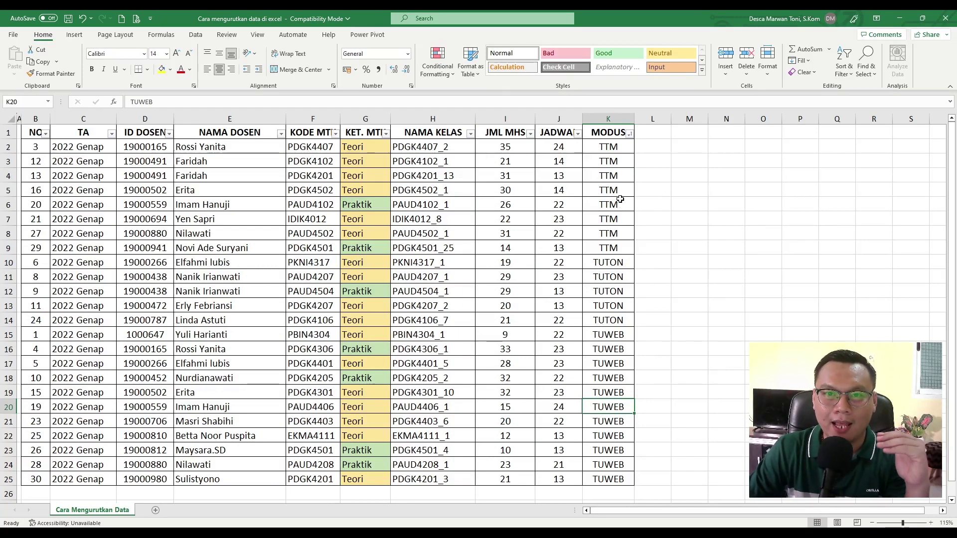
left_click(613, 146)
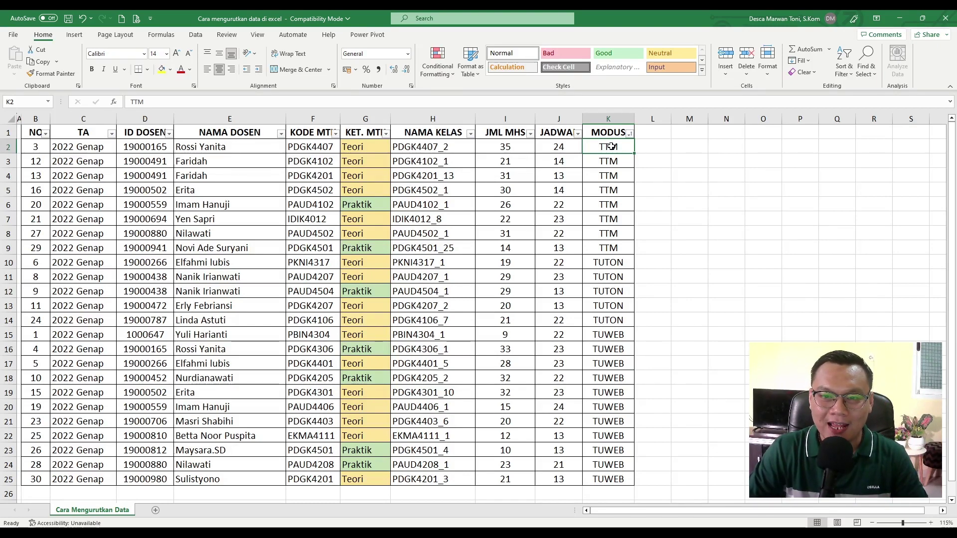
Step: Sort the table by the MODUS column from Z to A
left_click(630, 133)
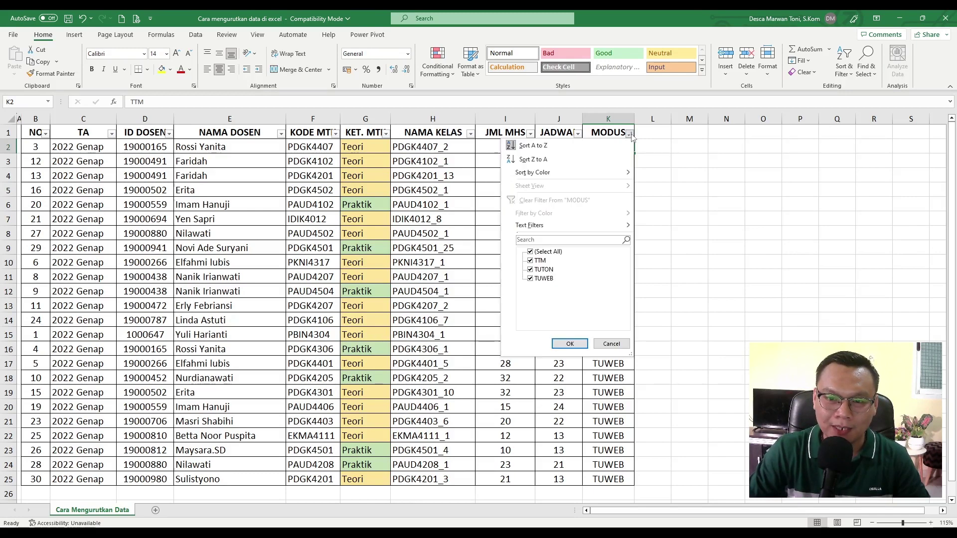
left_click(541, 160)
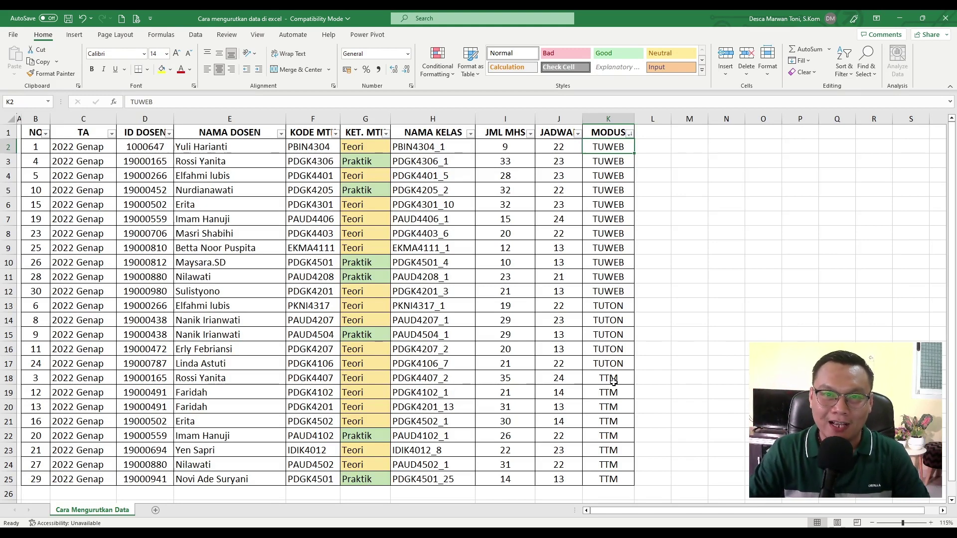
left_click(630, 134)
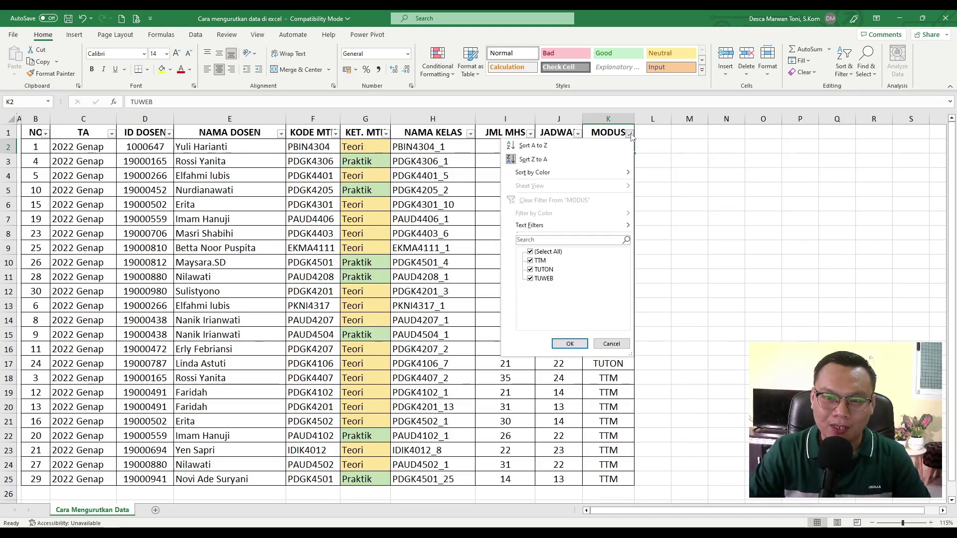
mouse_move(557, 178)
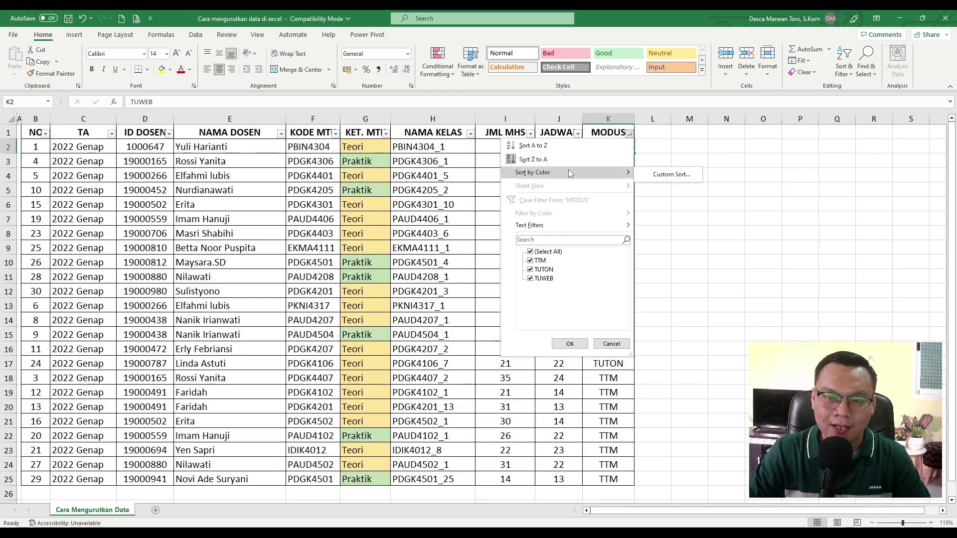
left_click(607, 159)
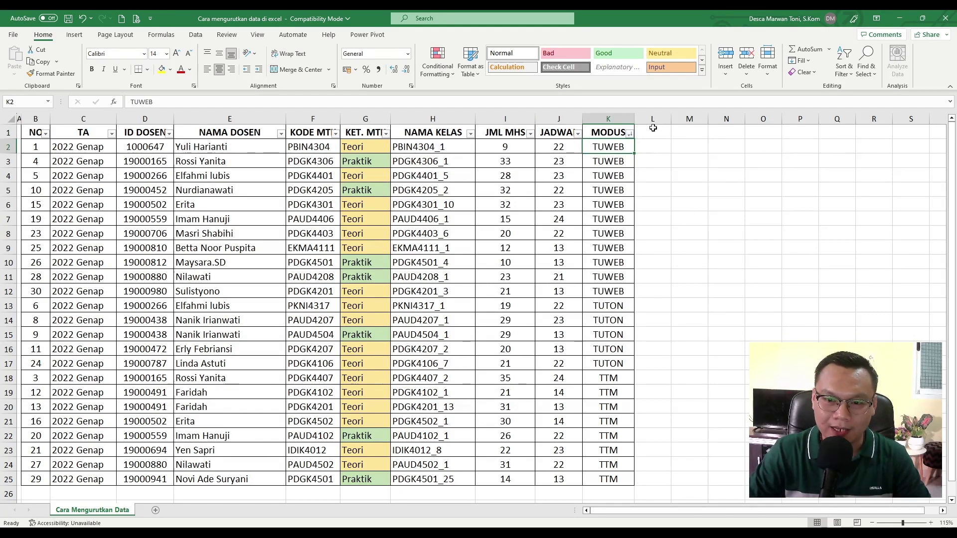
Step: Sort the table by cell color in the KET. MTK column, placing the yellow Teori rows first
left_click(362, 164)
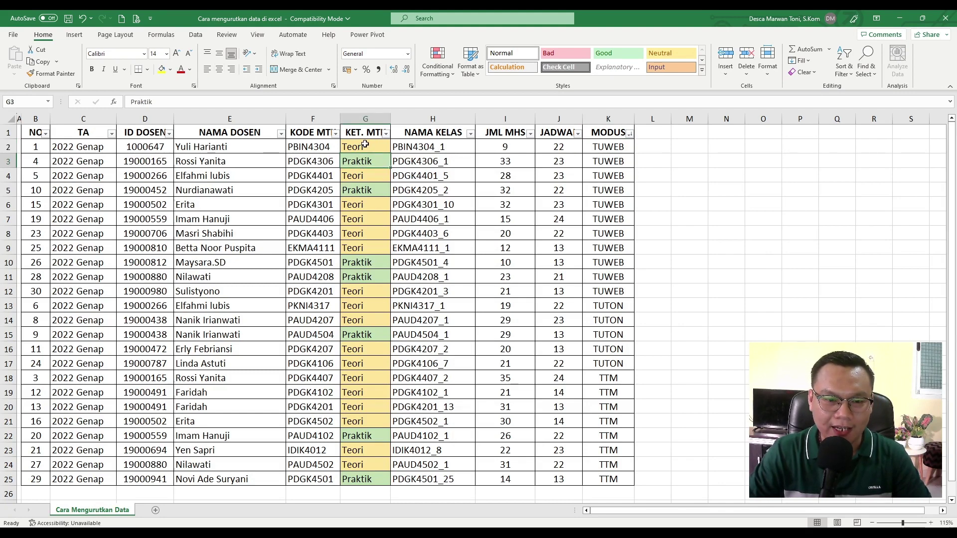
left_click(366, 146)
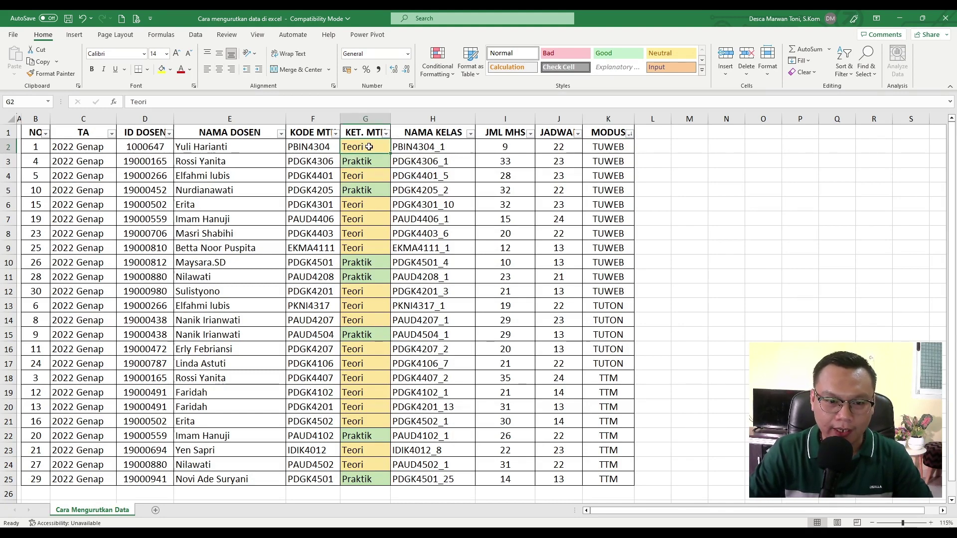
left_click(374, 161)
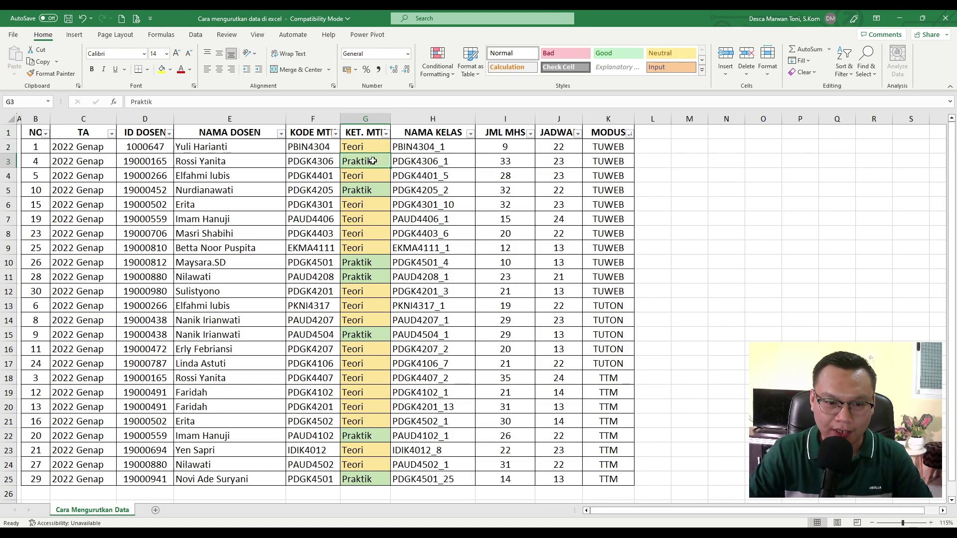
left_click_drag(372, 142, 366, 204)
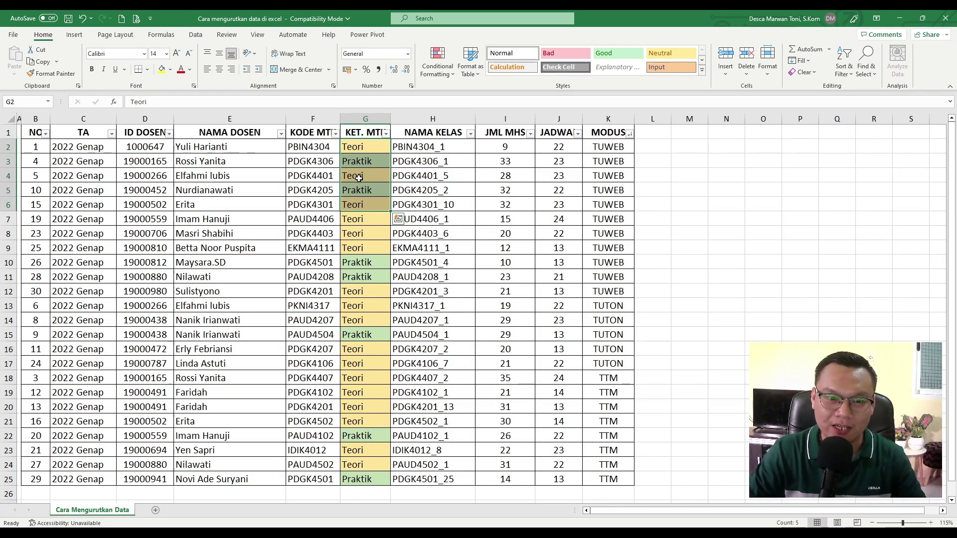
left_click(366, 150)
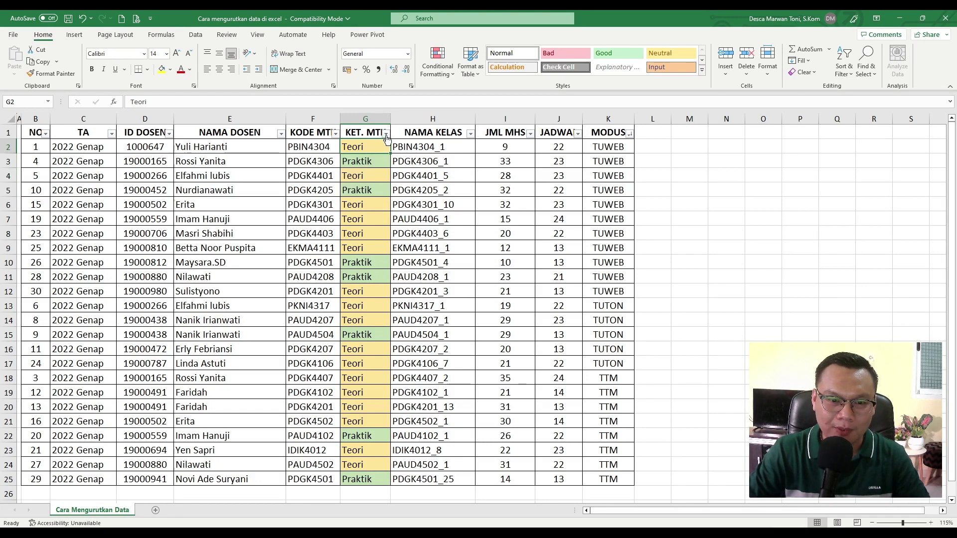
left_click(386, 133)
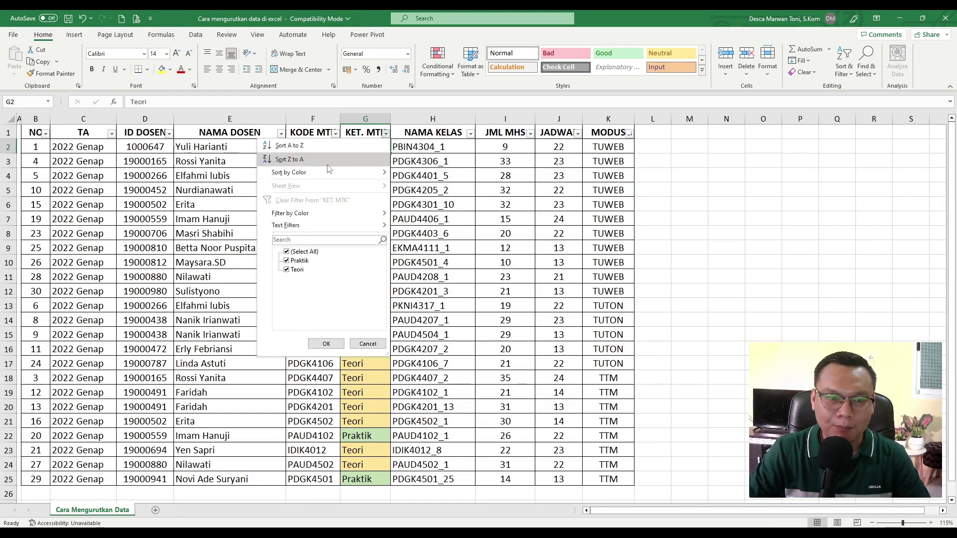
mouse_move(321, 174)
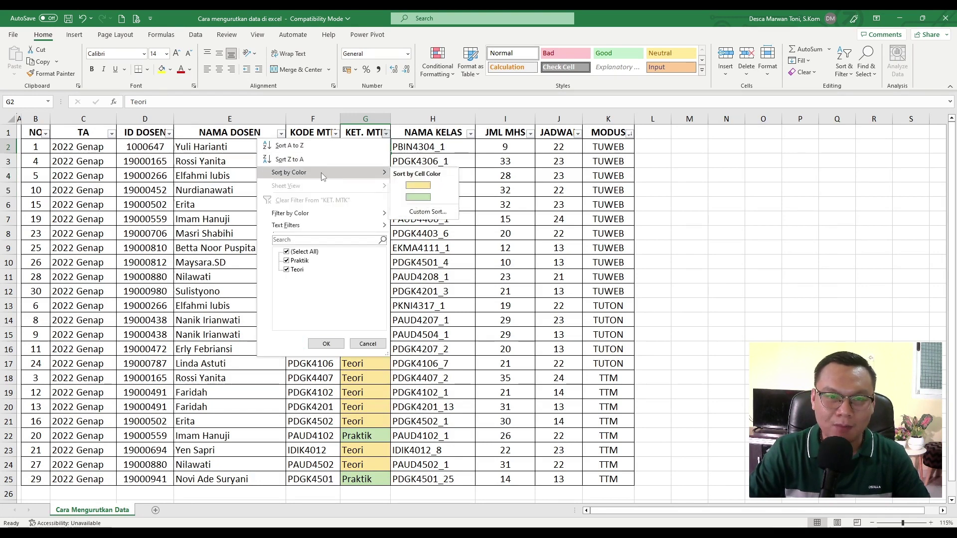
left_click(438, 188)
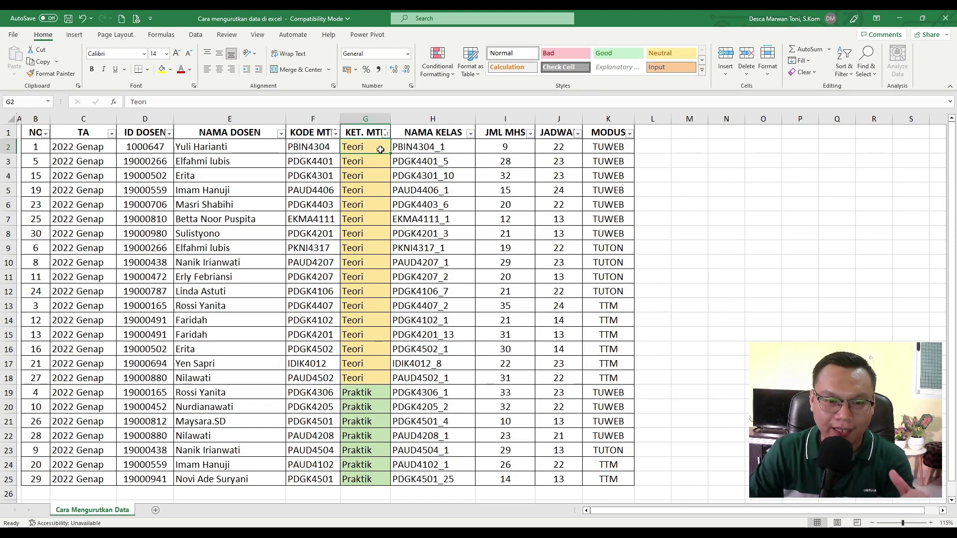
Step: Inspect the NO column's order, and undo the KET. MTK color sort and the MODUS sort
left_click_drag(36, 148, 41, 470)
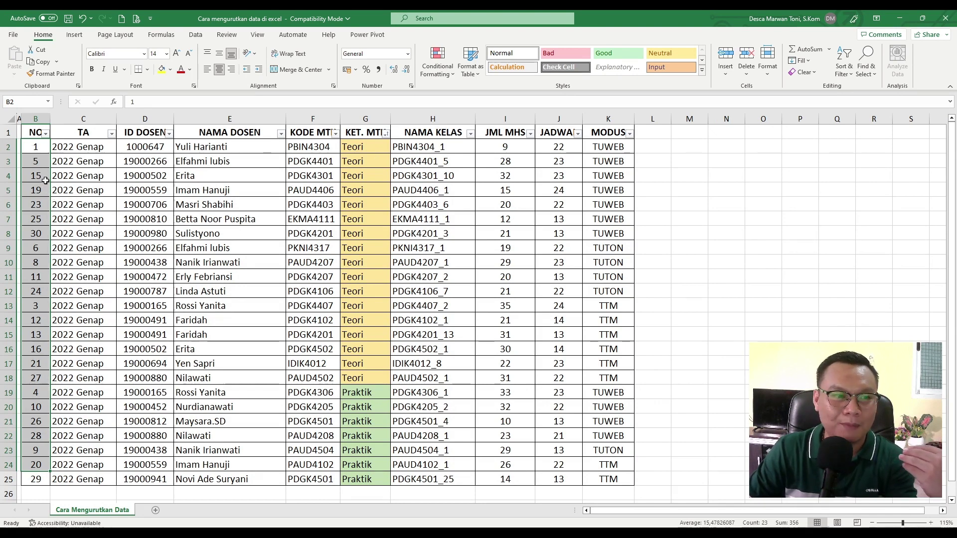
left_click(216, 188)
left_click_drag(35, 148, 24, 374)
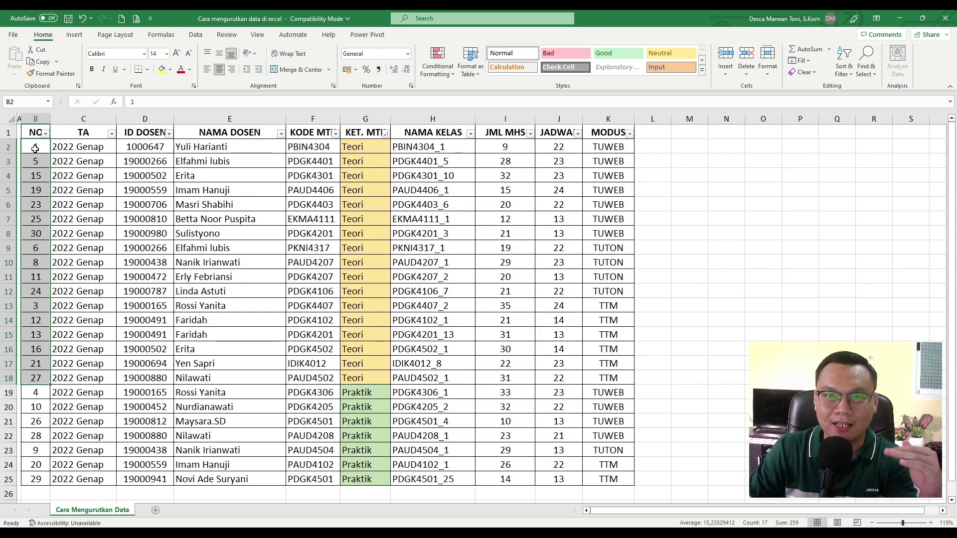
left_click(528, 173)
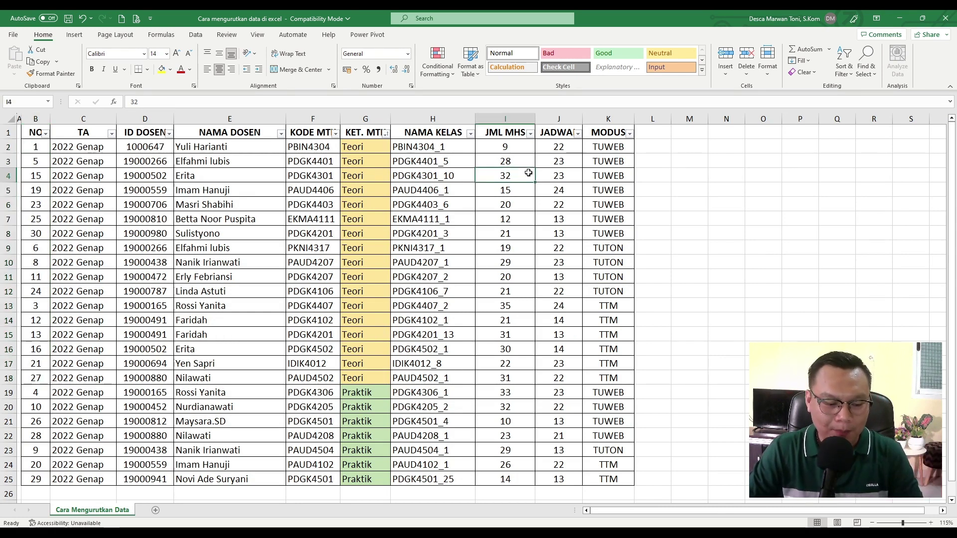
key("ctrl+z")
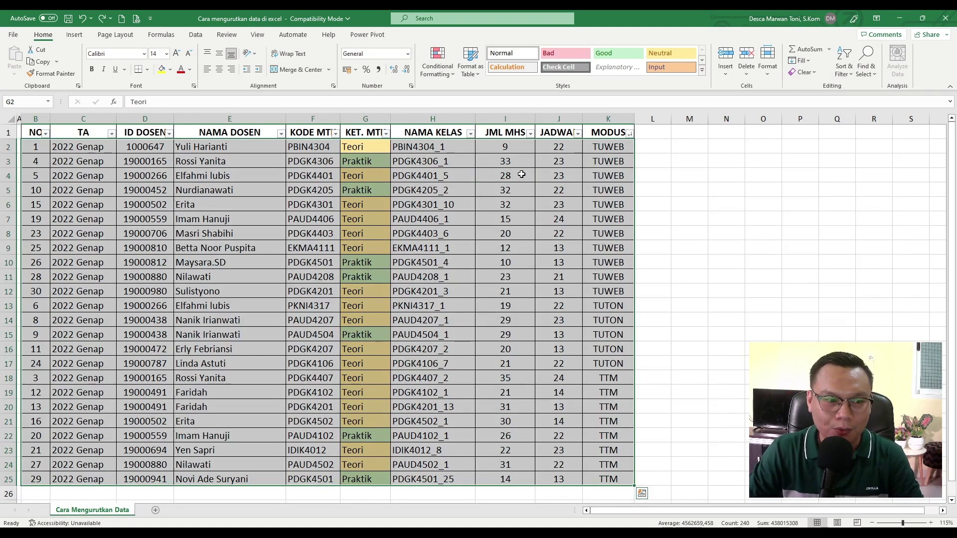
key("ctrl+z")
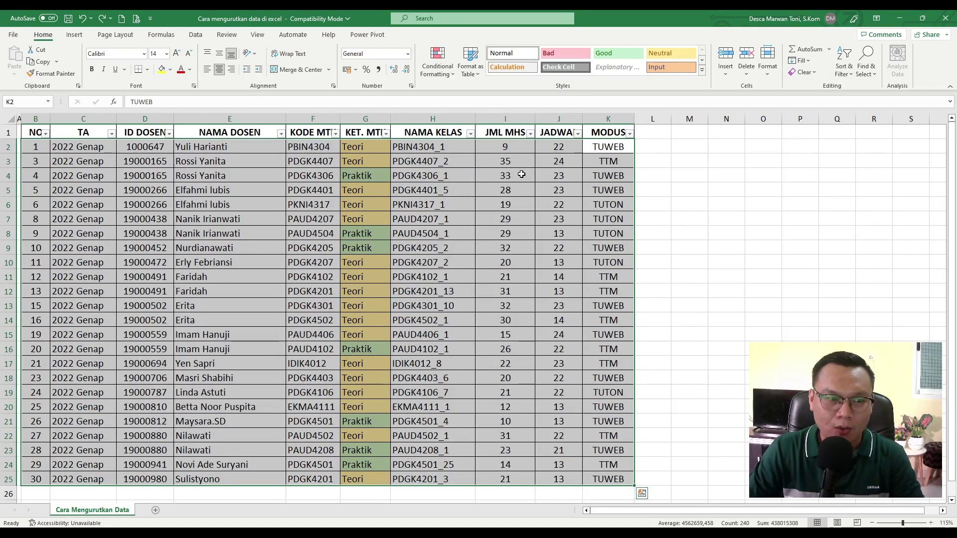
left_click(519, 189)
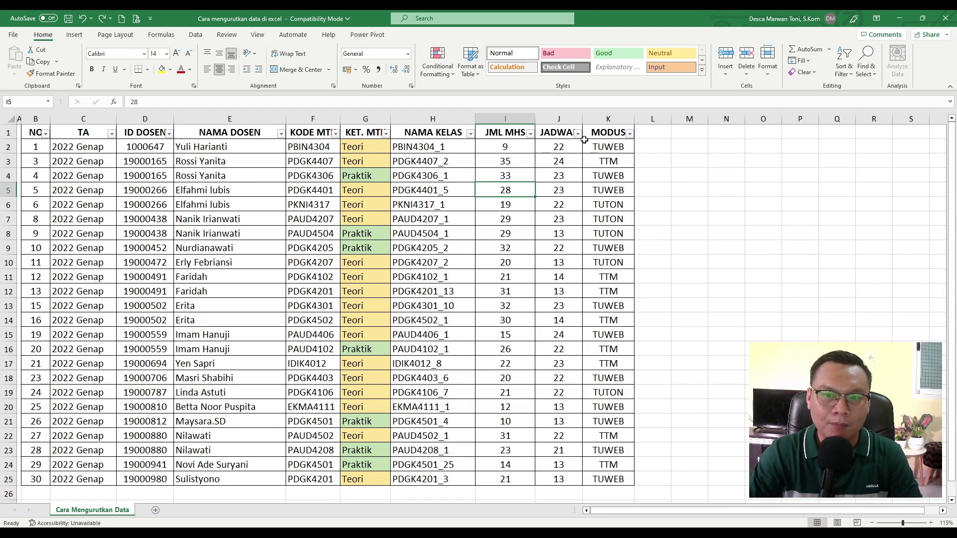
Step: Look over the MODUS and JADWAL columns, and highlight the table data from TA to MODUS without the NO column
left_click(614, 119)
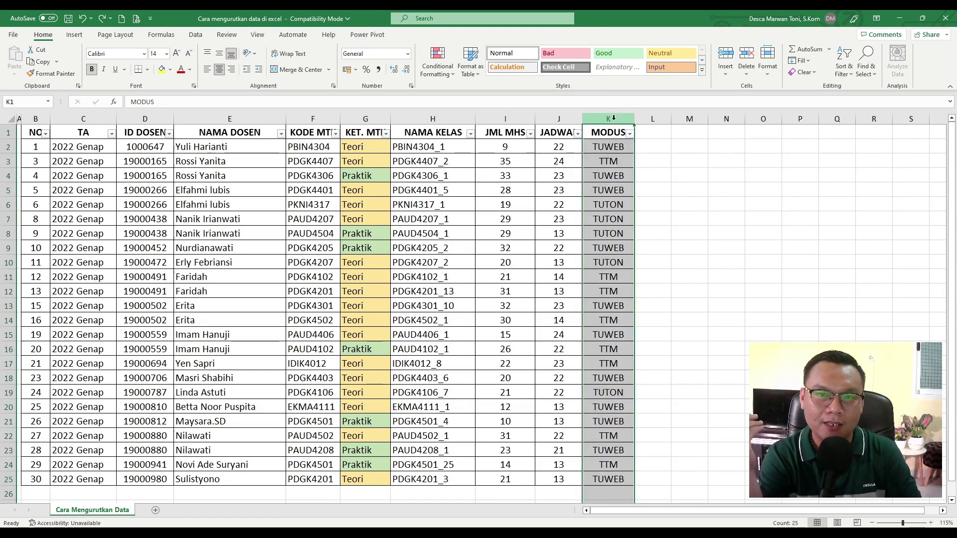
left_click(577, 115)
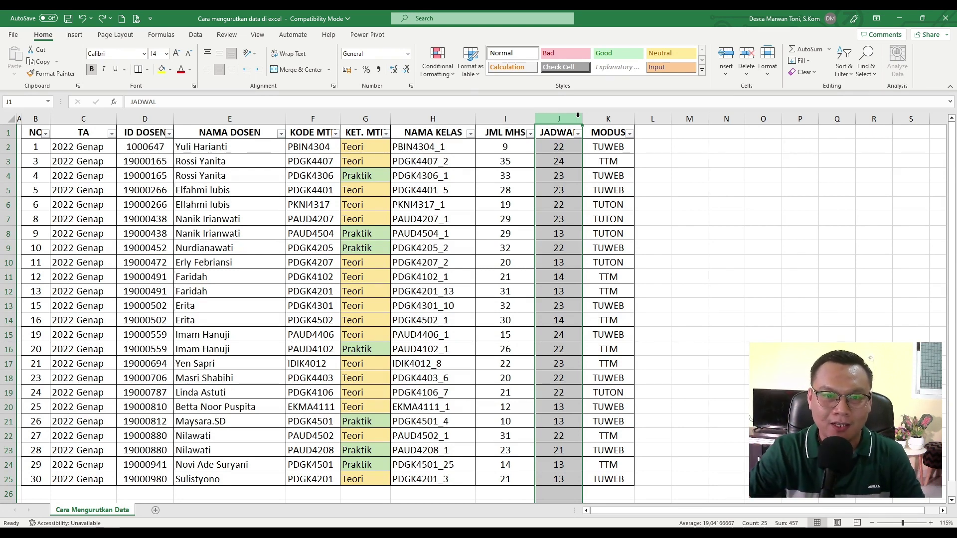
left_click(682, 150)
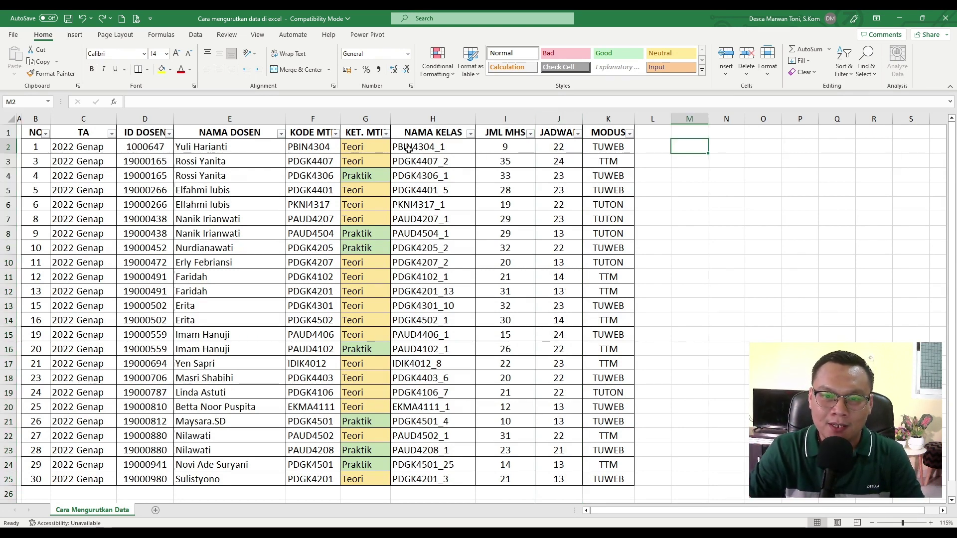
left_click_drag(77, 148, 623, 478)
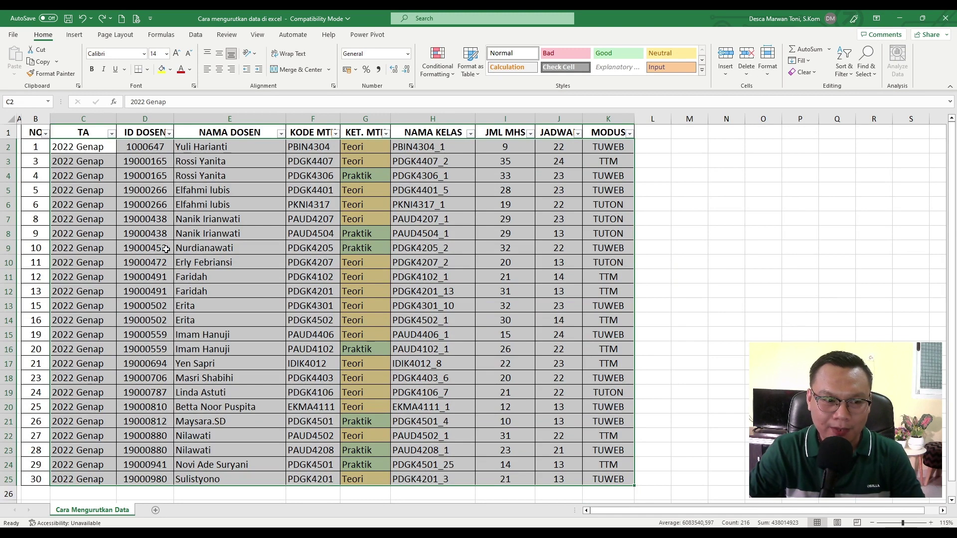
left_click(99, 166)
left_click_drag(81, 147, 607, 476)
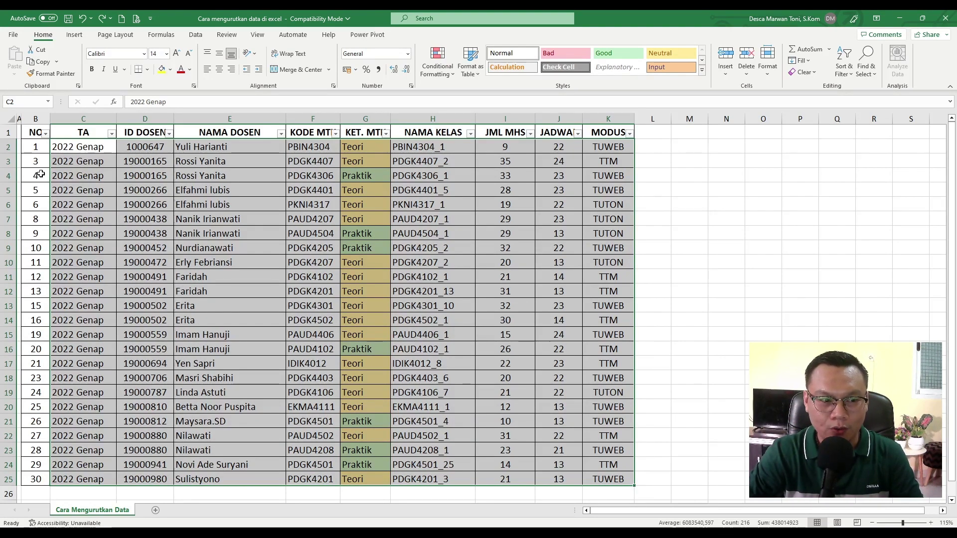
Step: Renumber the NO column consecutively from 1 to 24, entering 2 in B3 and filling the series down
left_click(34, 160)
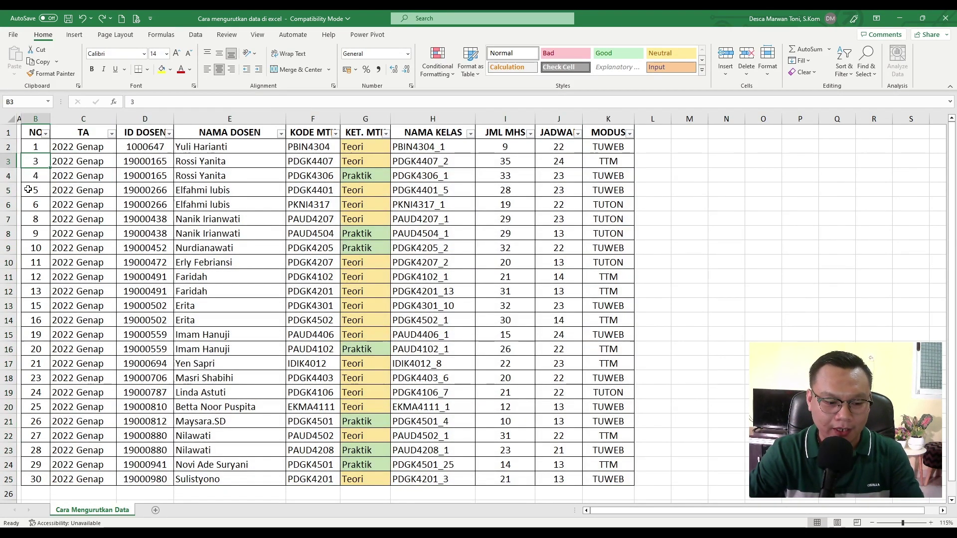
type("2")
key("Return")
left_click_drag(35, 147, 597, 480)
double_click(50, 168)
Step: Start a custom sort on C2:K25, excluding the NO column, and delete the existing ID DOSEN sort level
left_click(70, 161)
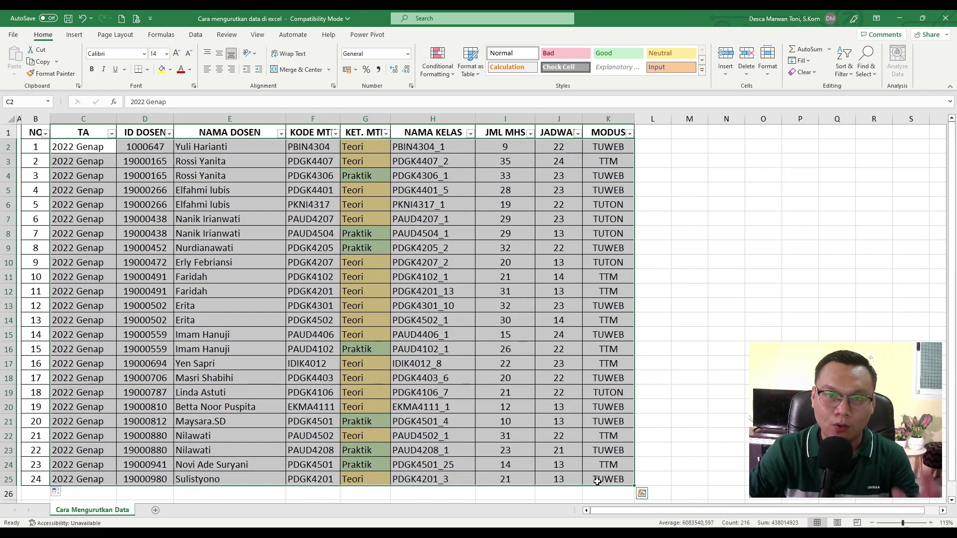
left_click(78, 148)
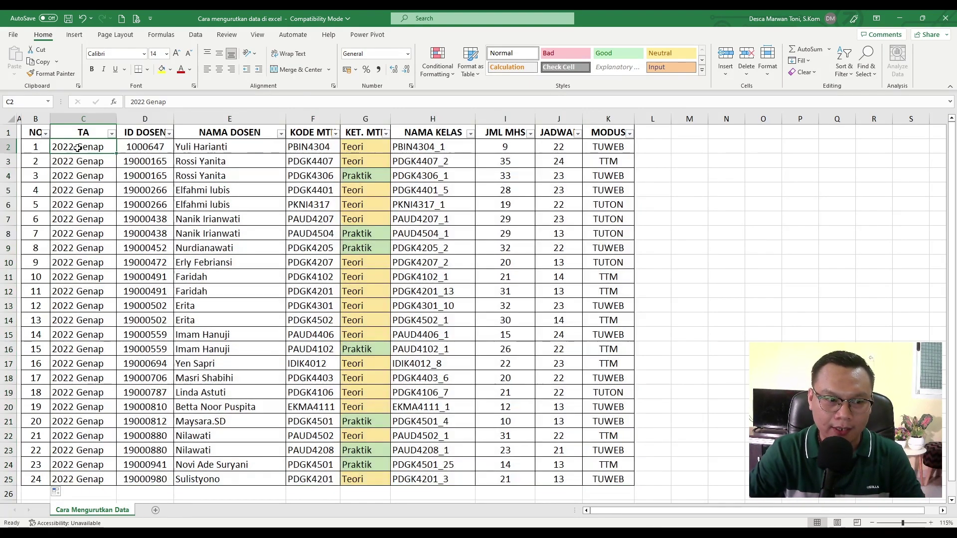
left_click_drag(78, 148, 616, 479)
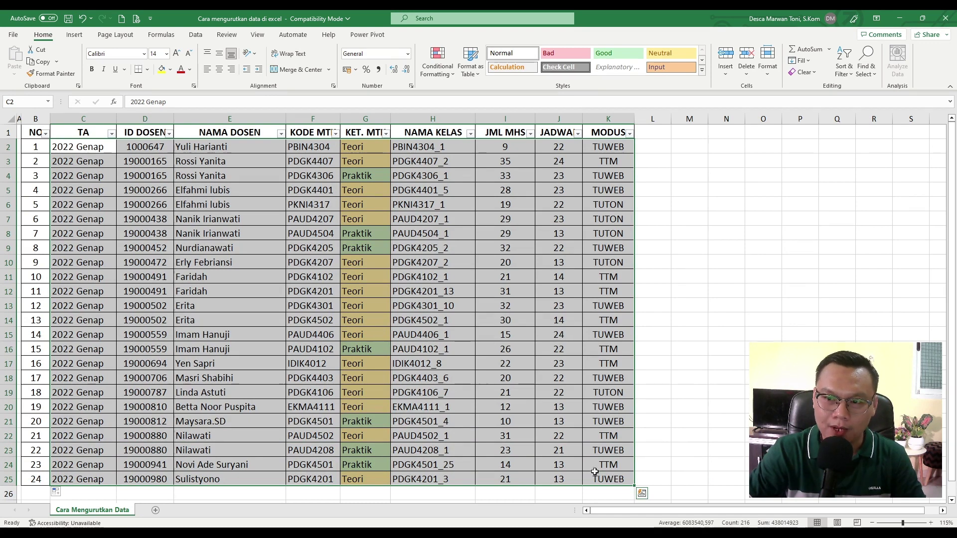
left_click(846, 74)
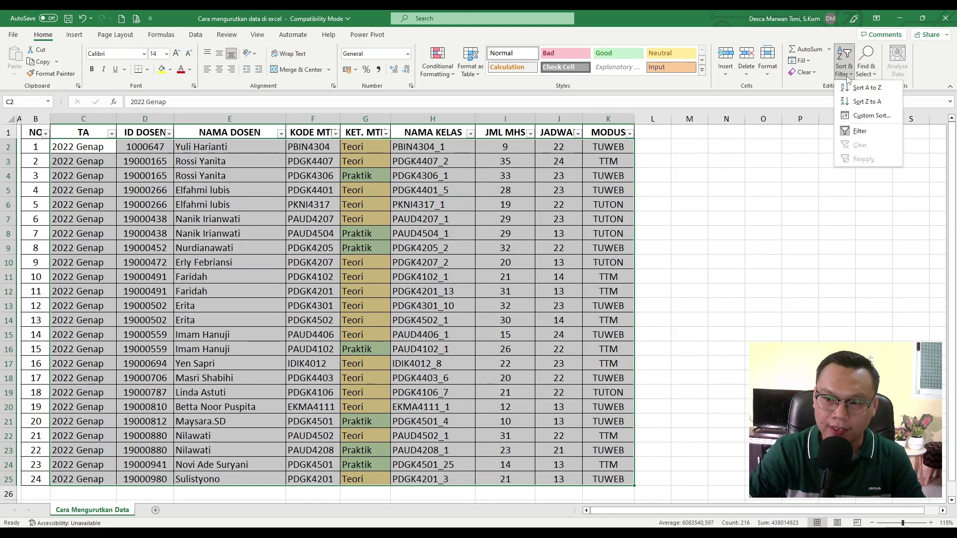
left_click(868, 116)
left_click_drag(712, 174, 747, 180)
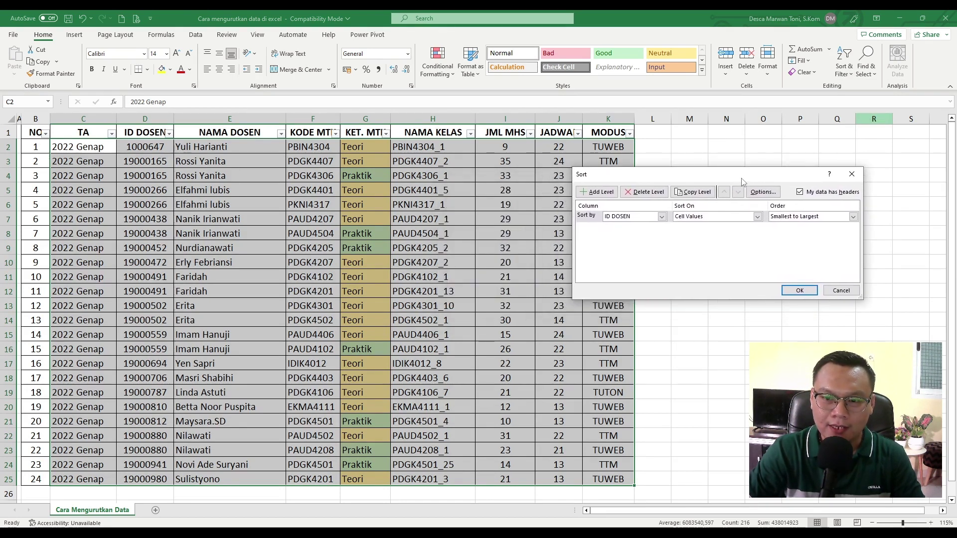
left_click(698, 219)
left_click(596, 218)
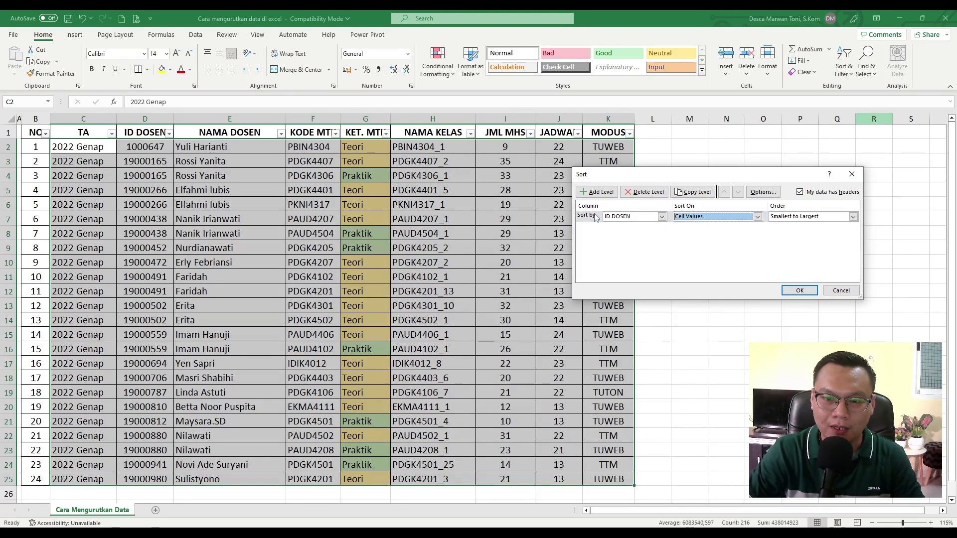
left_click(649, 195)
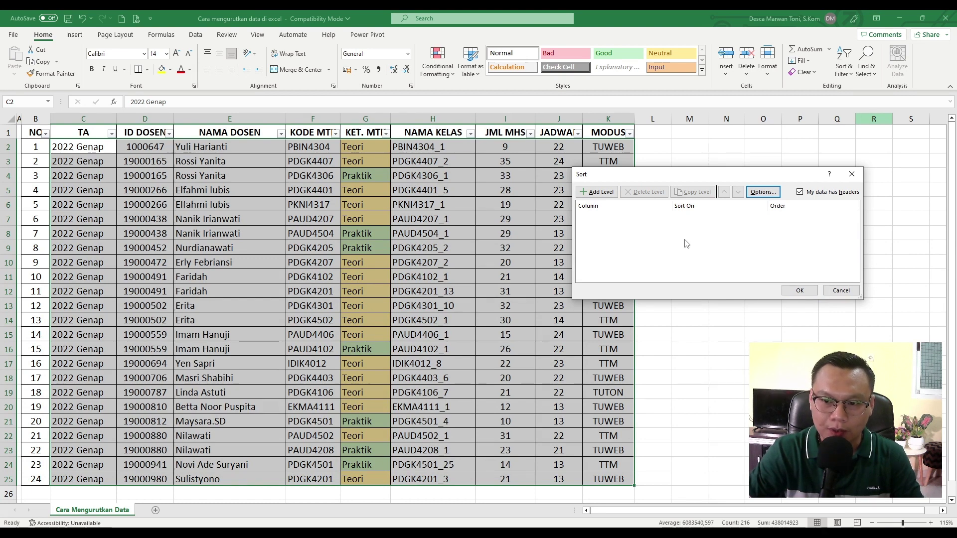
Step: Add a first sort level on KET. MTK by cell values, in A to Z order
left_click(601, 192)
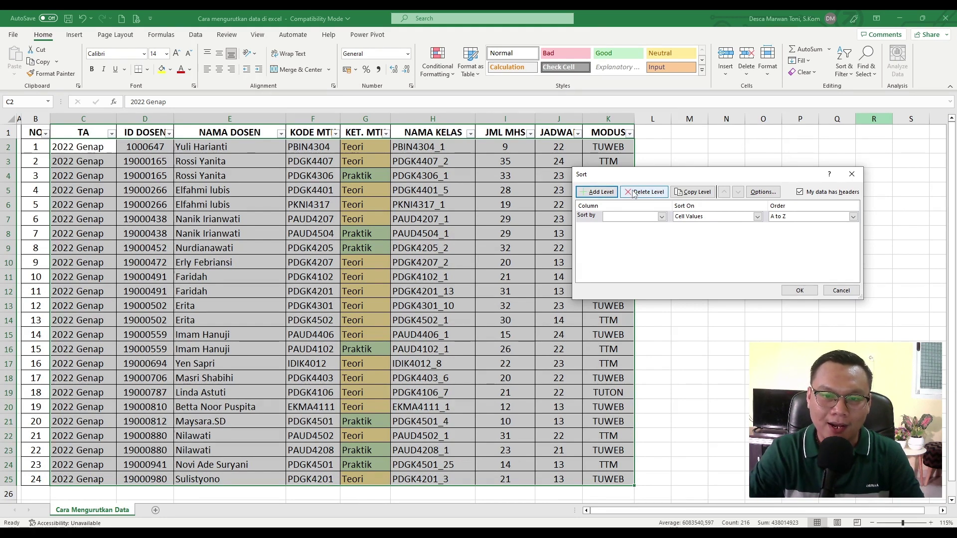
left_click(642, 217)
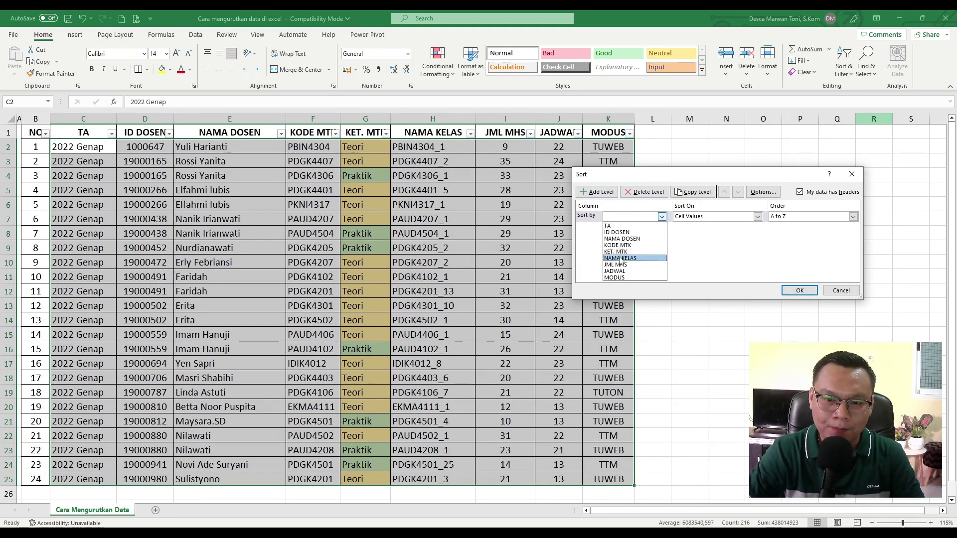
left_click(622, 252)
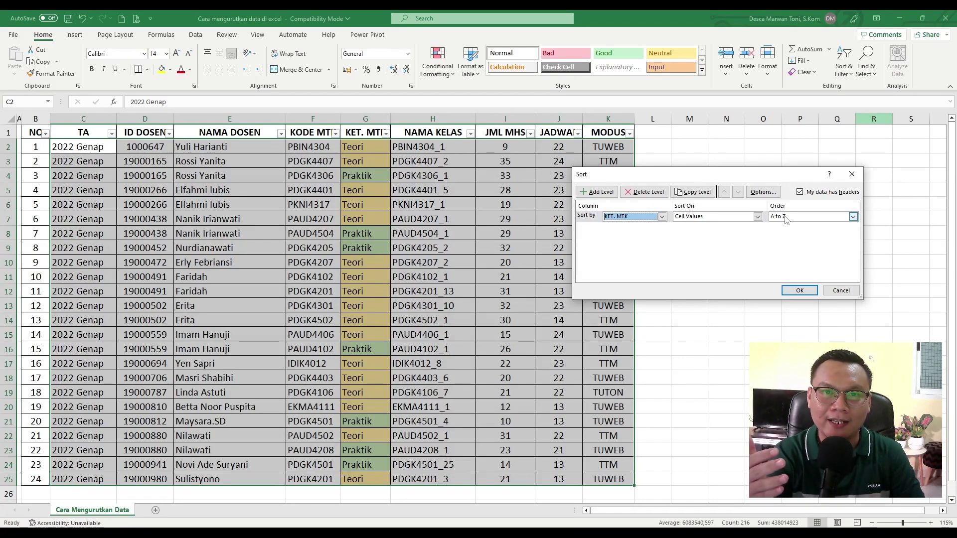
Step: Add a second sort level on JADWAL by cell values, smallest to largest, and apply the sort
left_click(599, 192)
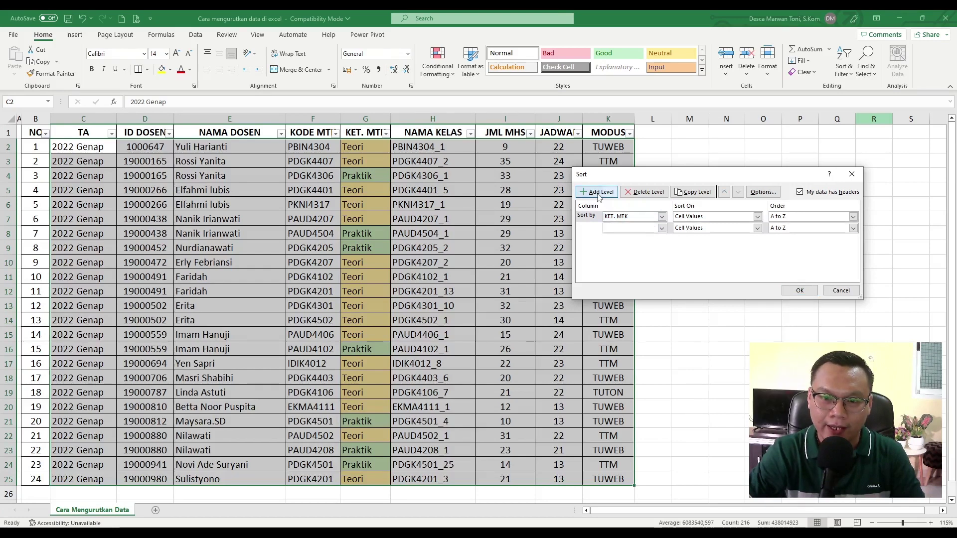
left_click(621, 229)
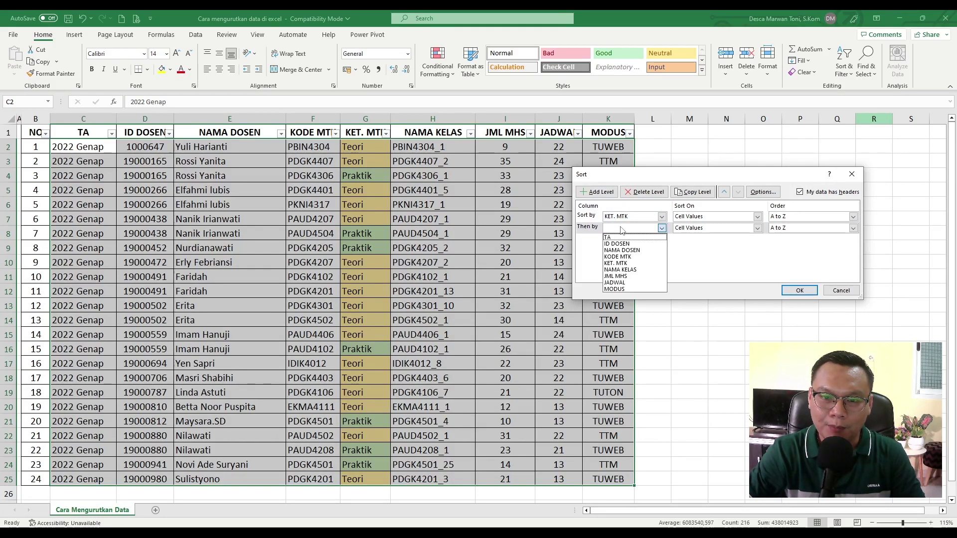
left_click(626, 283)
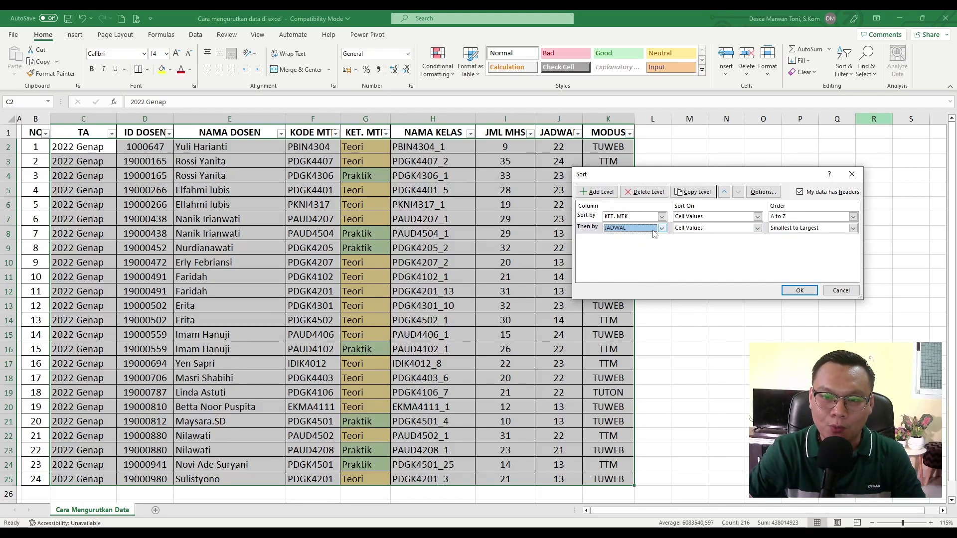
left_click(787, 230)
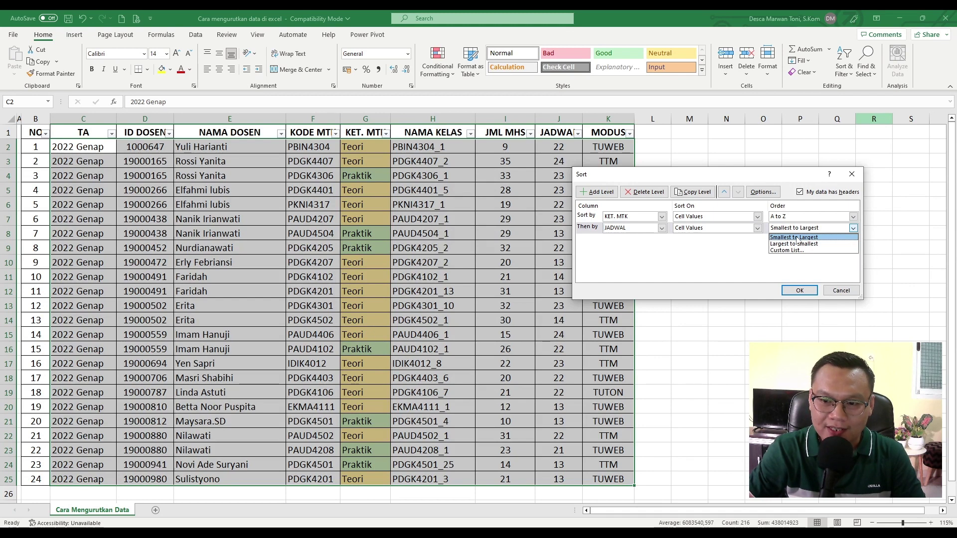
left_click(797, 238)
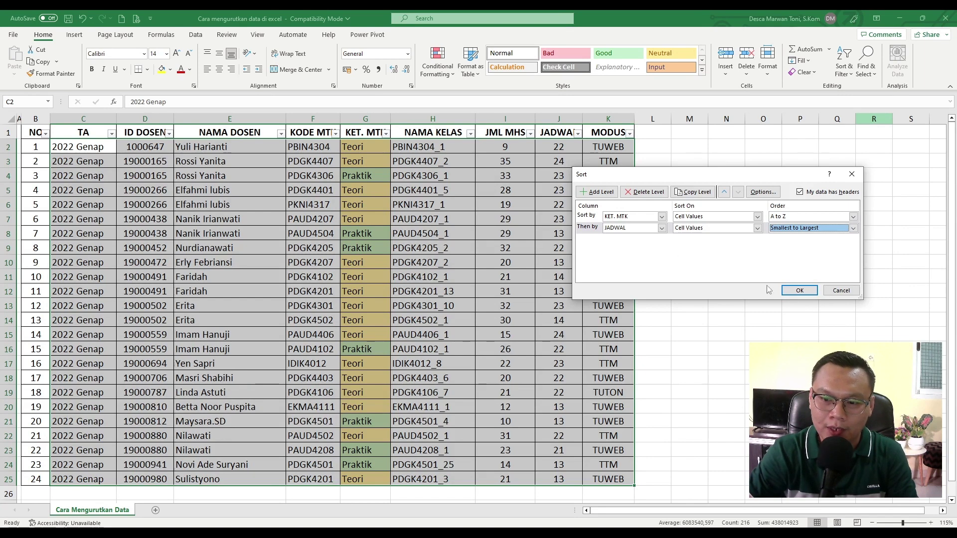
left_click(797, 291)
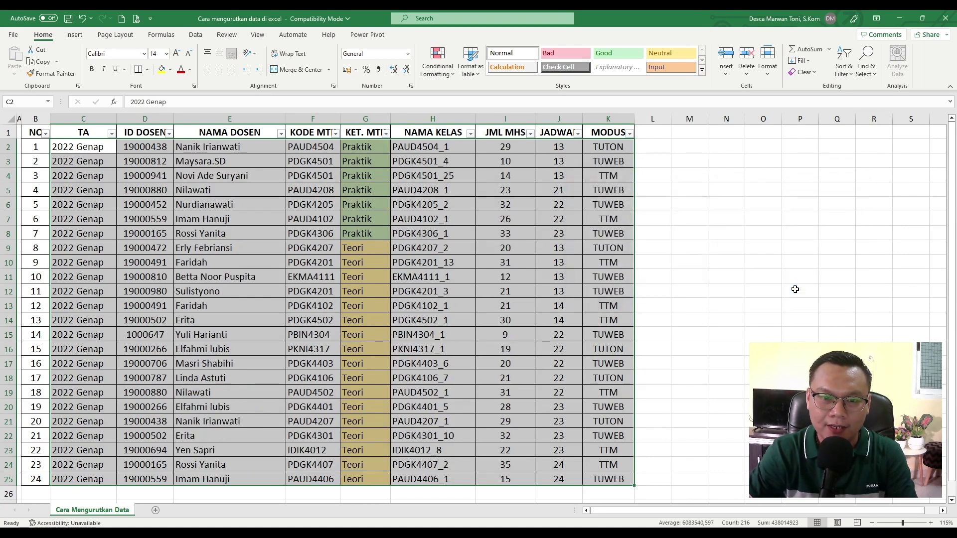
Step: Examine the NO numbering, the Praktik and Teori grouping, and the JADWAL order within each group
left_click(795, 289)
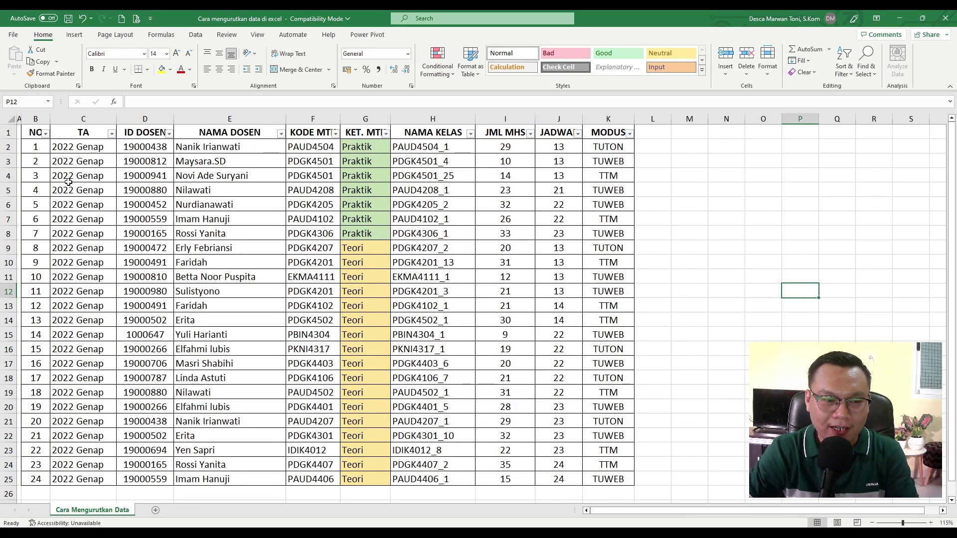
left_click_drag(40, 151, 13, 479)
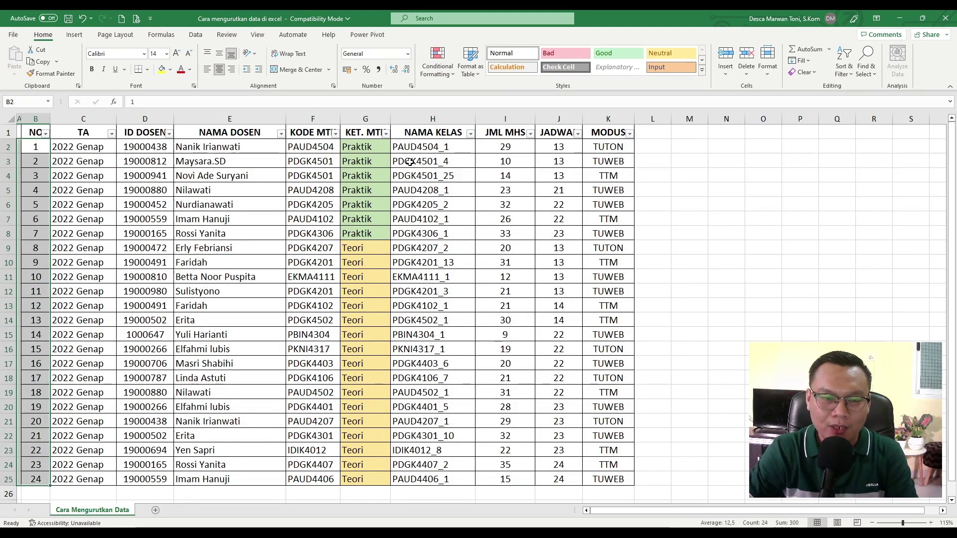
left_click_drag(373, 147, 366, 230)
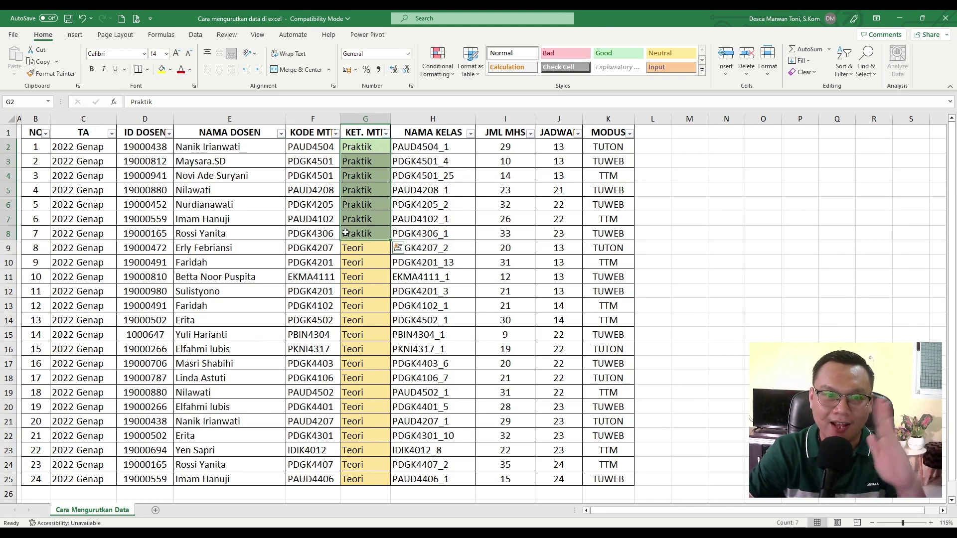
left_click(378, 147)
left_click_drag(378, 147, 371, 466)
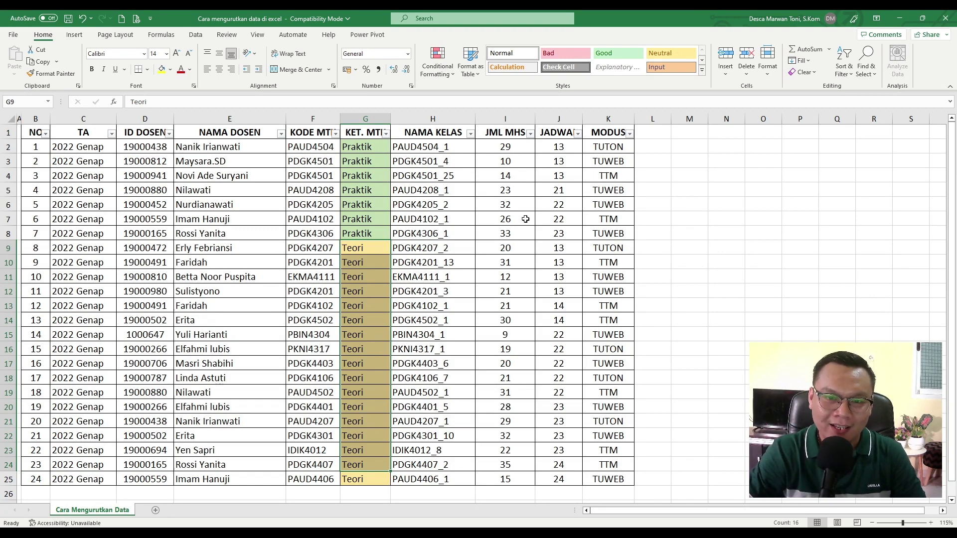
left_click(565, 150)
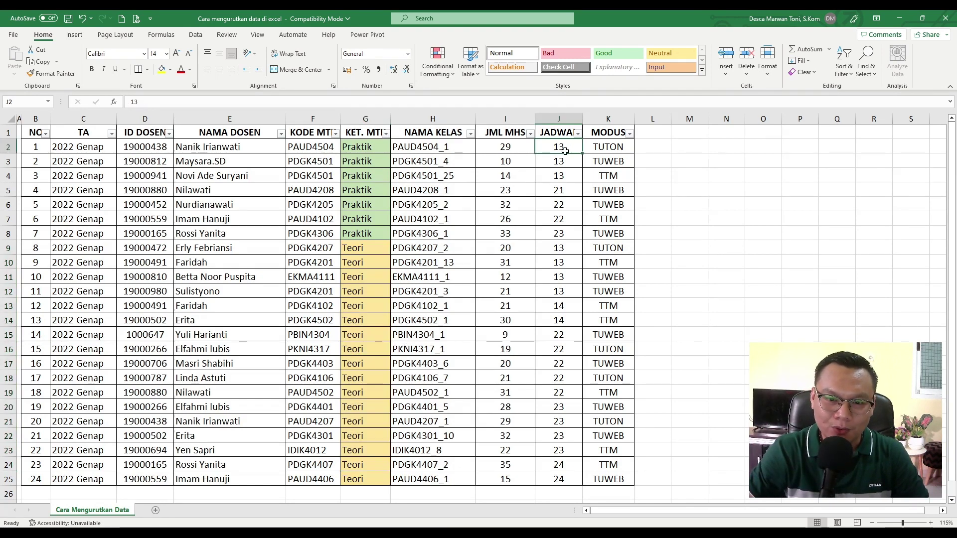
left_click_drag(565, 150, 550, 235)
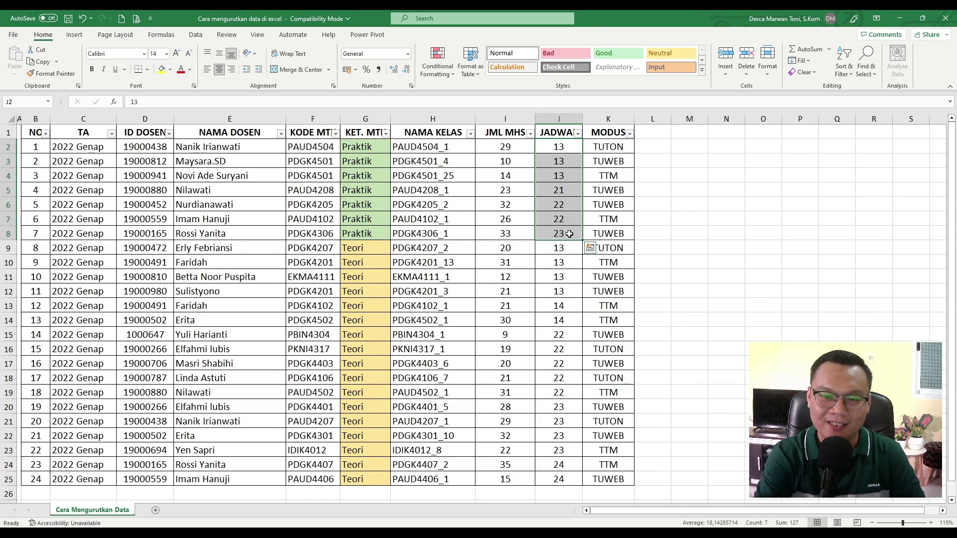
left_click(385, 246)
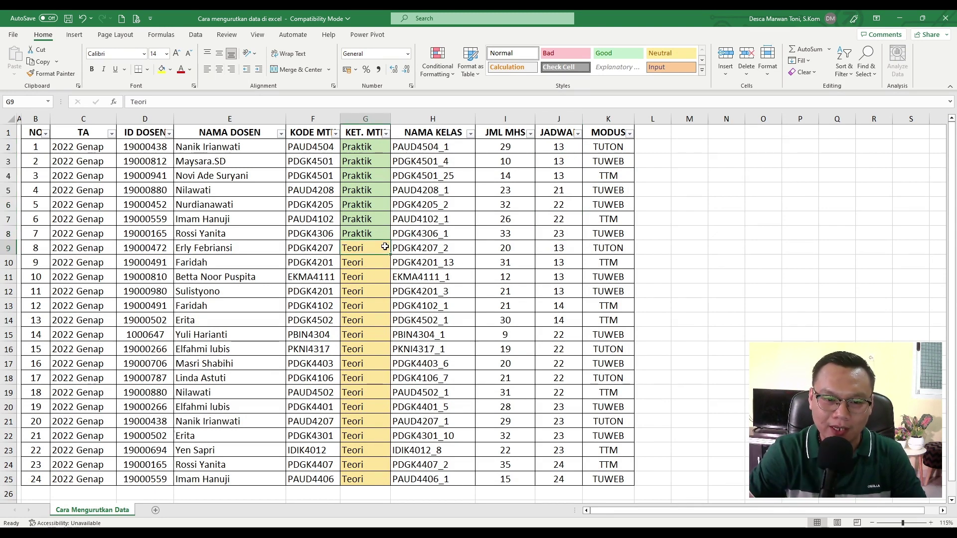
left_click_drag(549, 245, 558, 291)
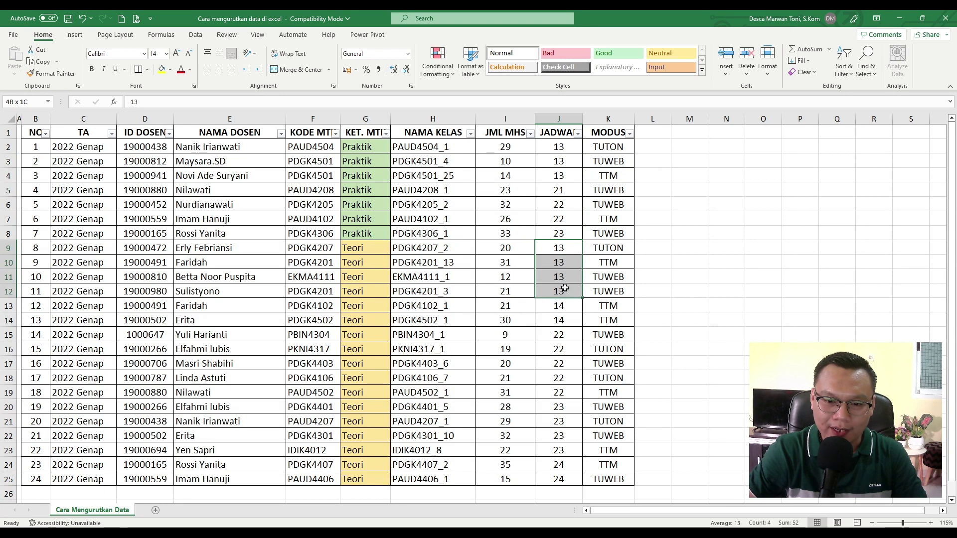
left_click_drag(565, 479, 572, 252)
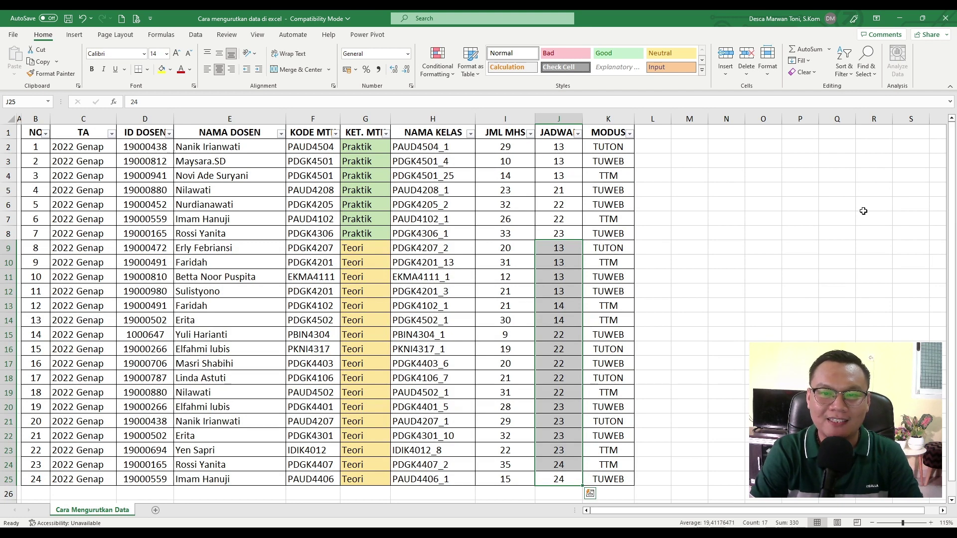
left_click(749, 197)
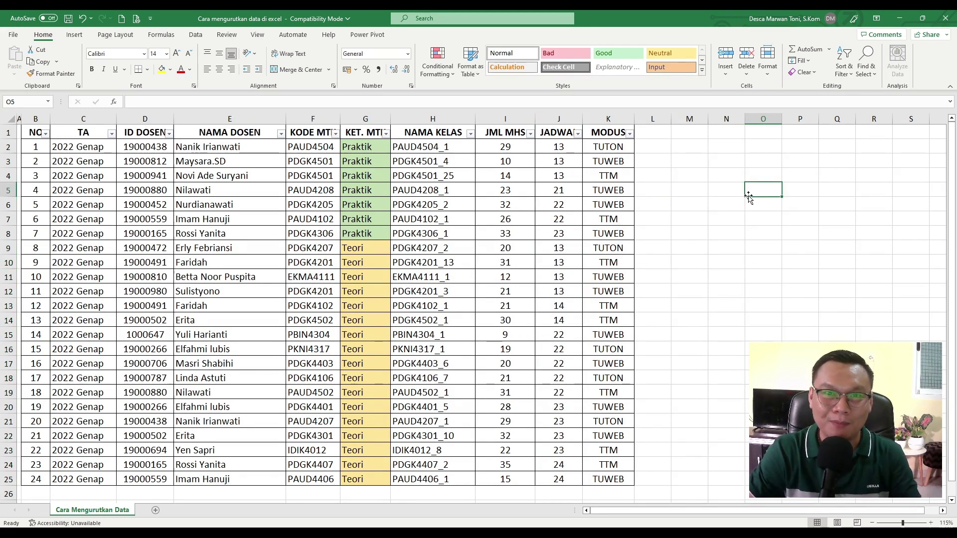
Step: Start a custom sort on C2:K25, excluding the NO column, and delete the existing KET. MTK and JADWAL sort levels
left_click_drag(83, 147, 609, 480)
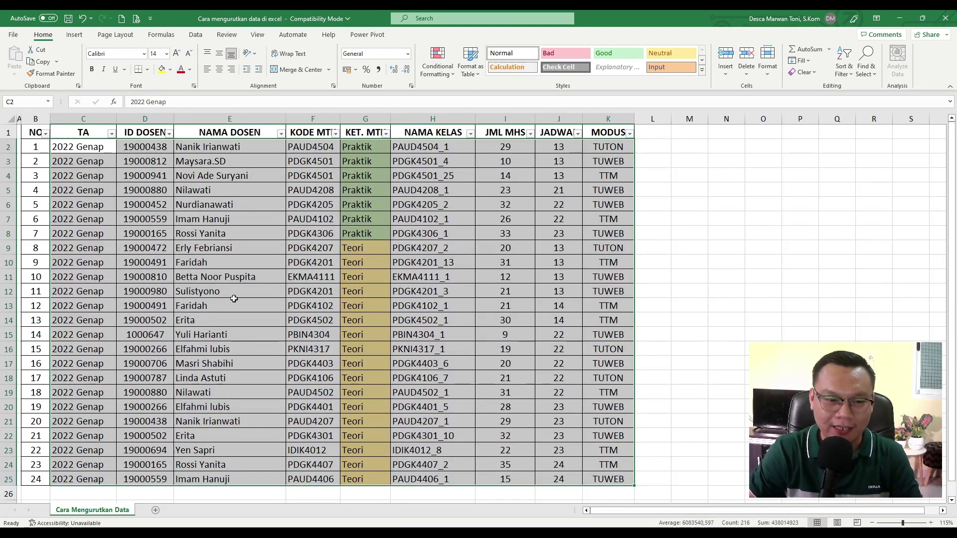
left_click(847, 76)
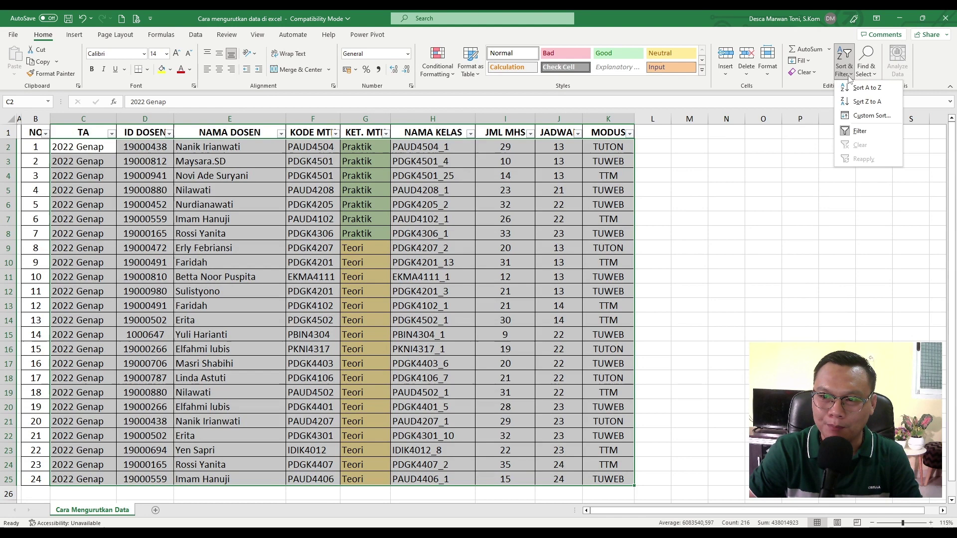
left_click(866, 122)
left_click(679, 217)
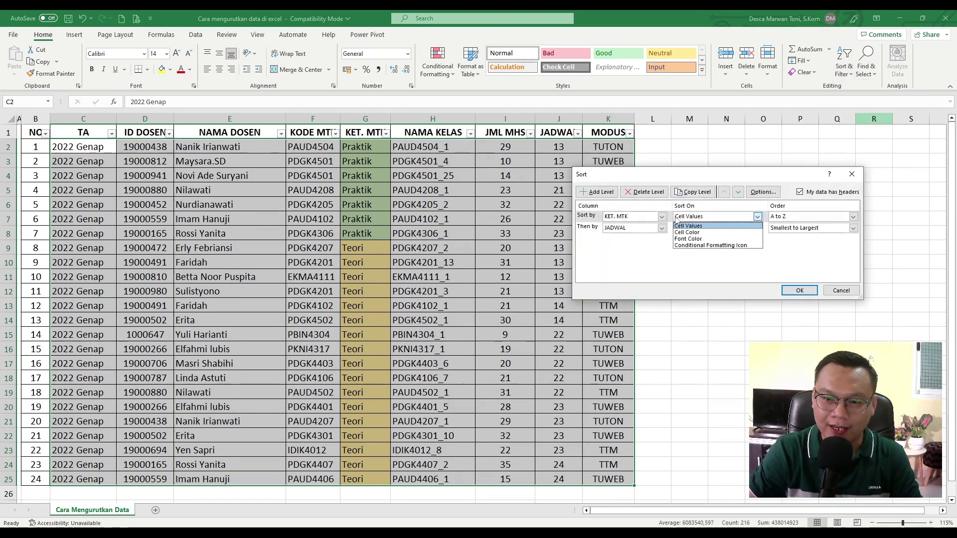
left_click(657, 236)
left_click(656, 233)
left_click(656, 195)
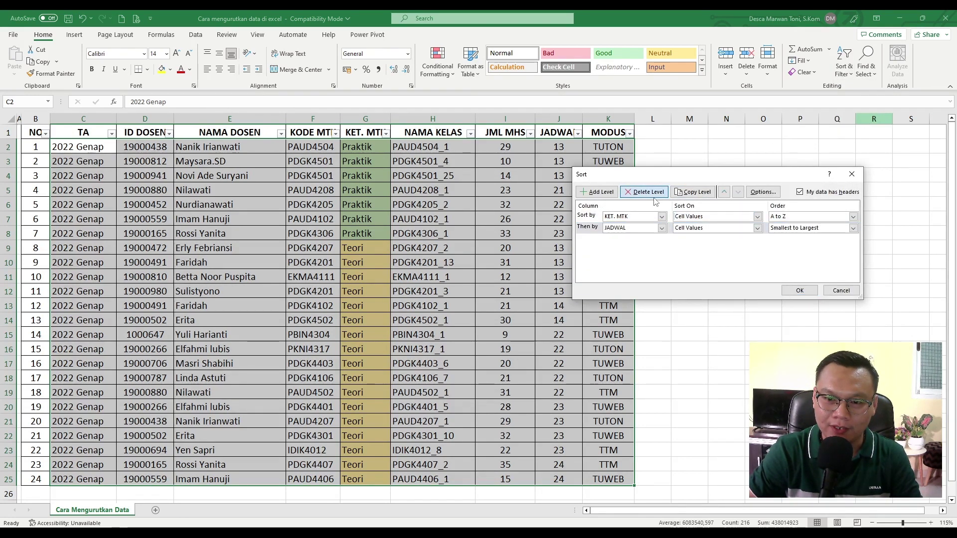
left_click(657, 197)
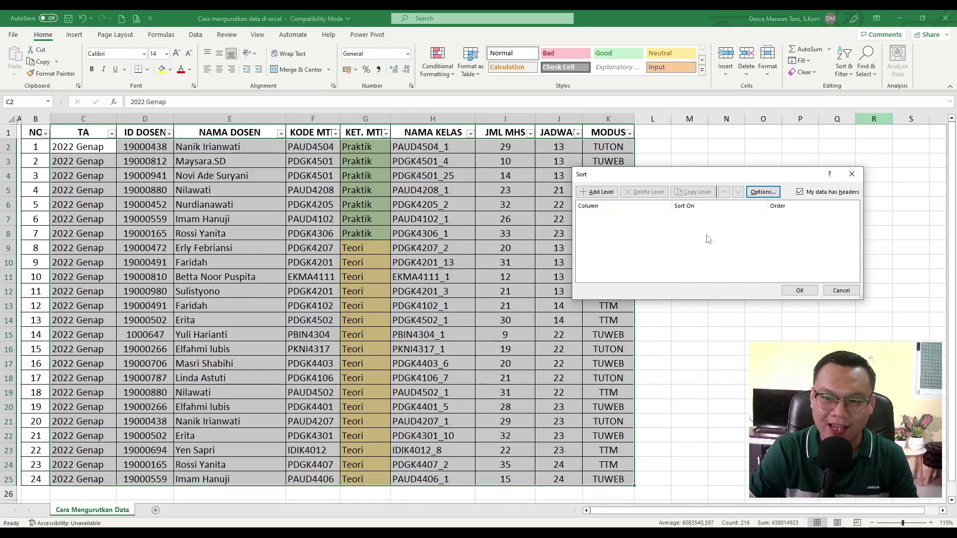
Step: Add a first sort level on ID DOSEN by cell values
left_click(601, 192)
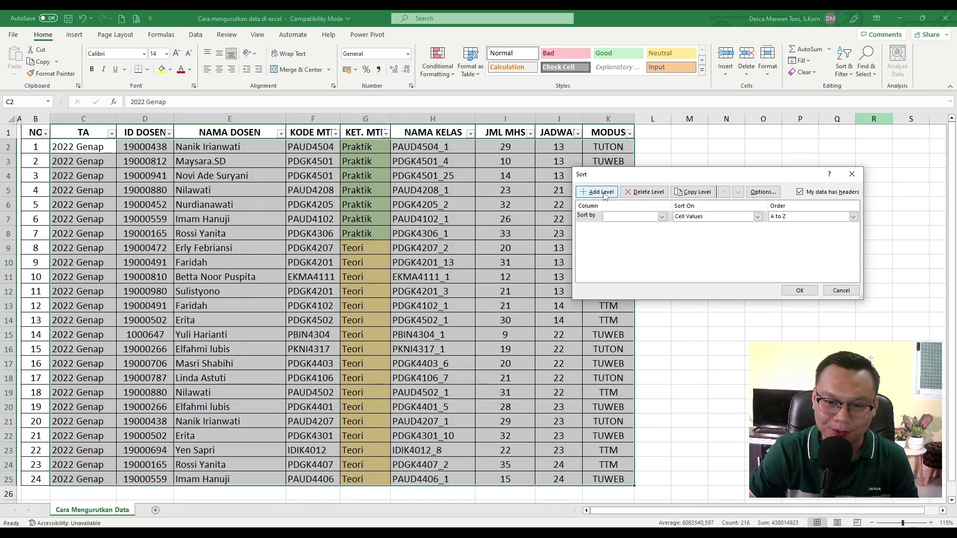
left_click(661, 216)
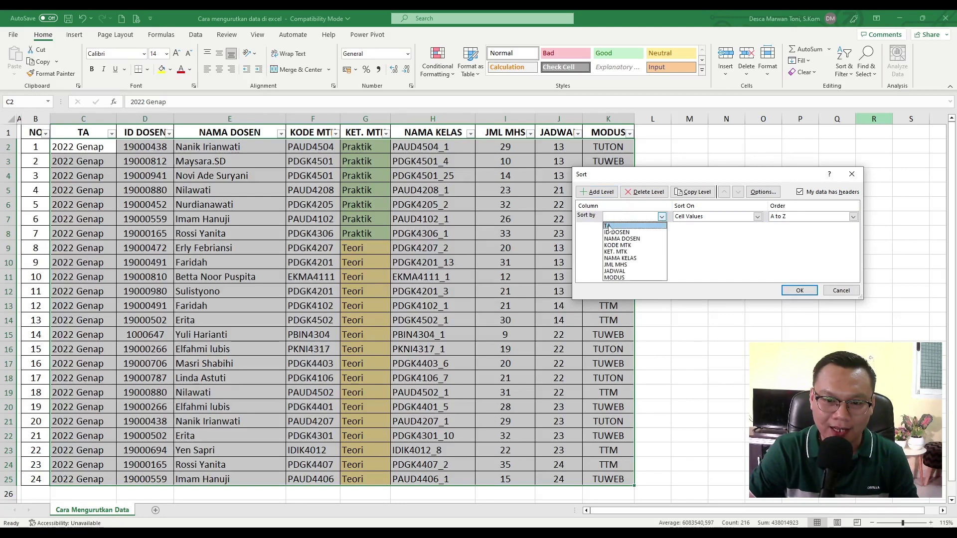
left_click(608, 233)
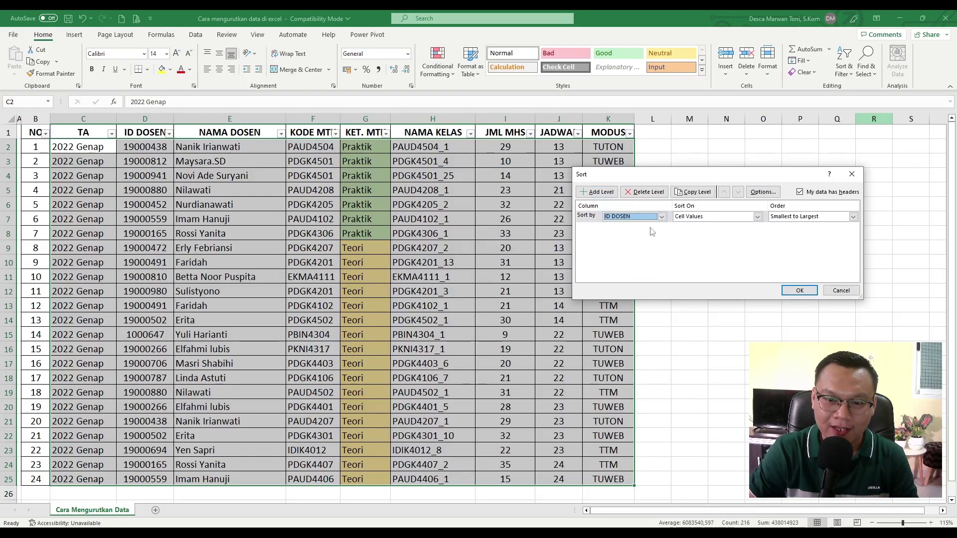
Step: Turn off the header-row option to view the column choices by letter, and turn it back on
left_click(800, 193)
left_click(631, 218)
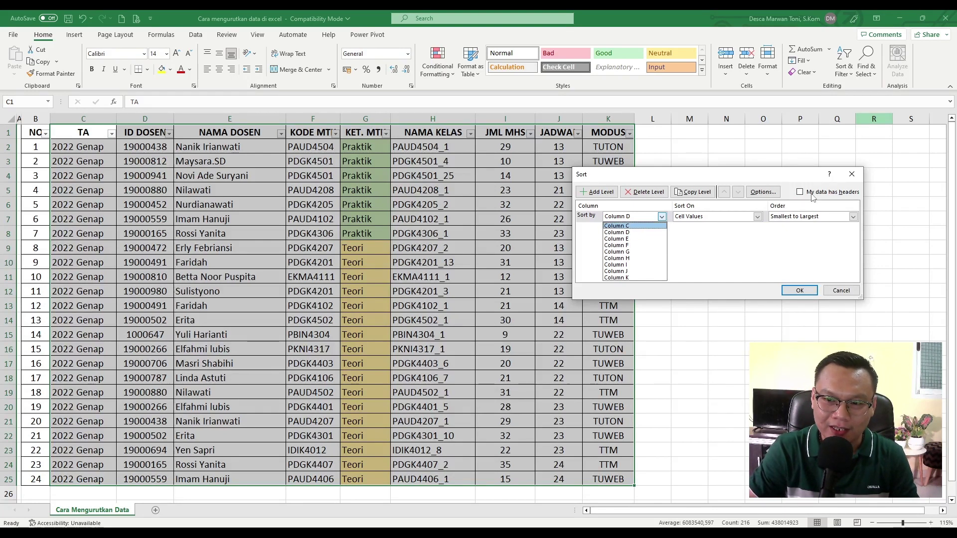
left_click(777, 249)
left_click(800, 192)
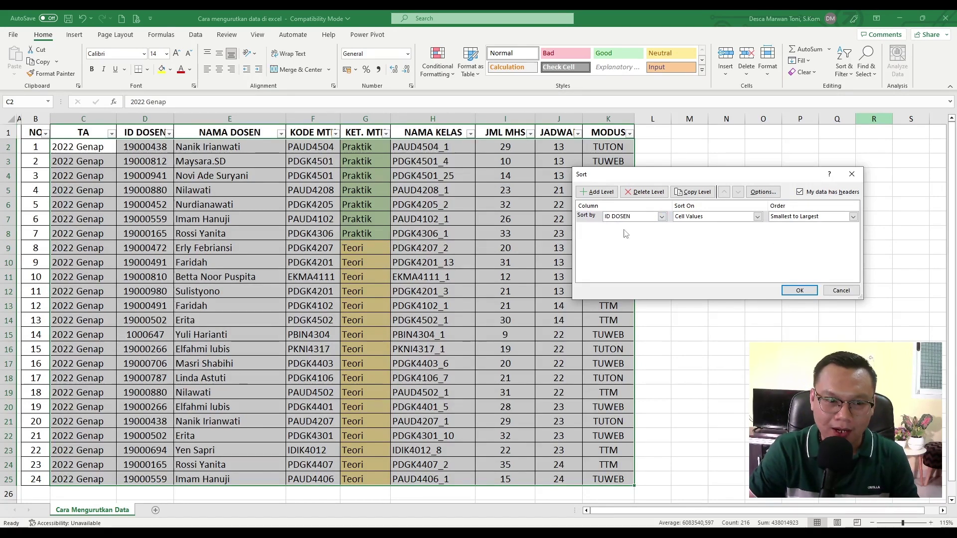
Step: Keep ID DOSEN as the first level's column and set its order to Smallest to Largest
left_click(628, 217)
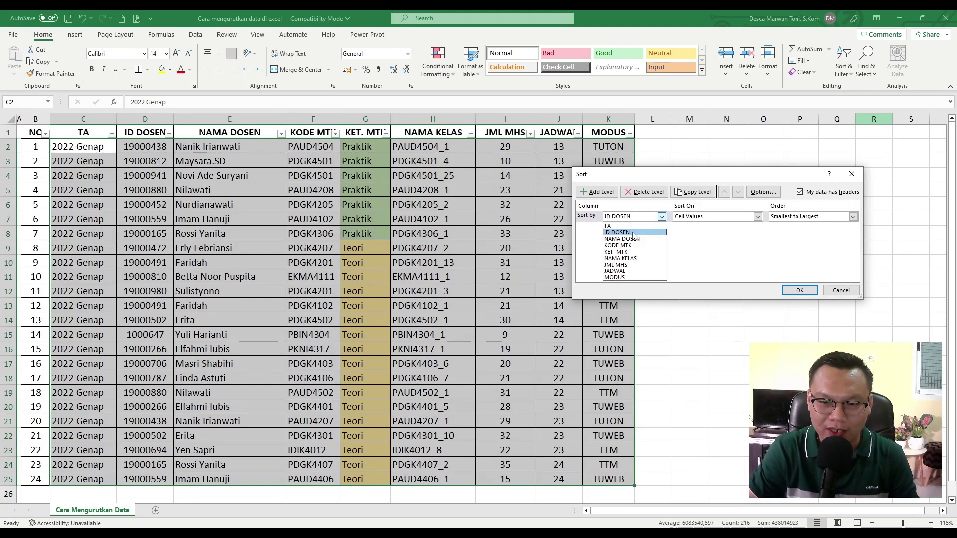
left_click(632, 233)
left_click(784, 218)
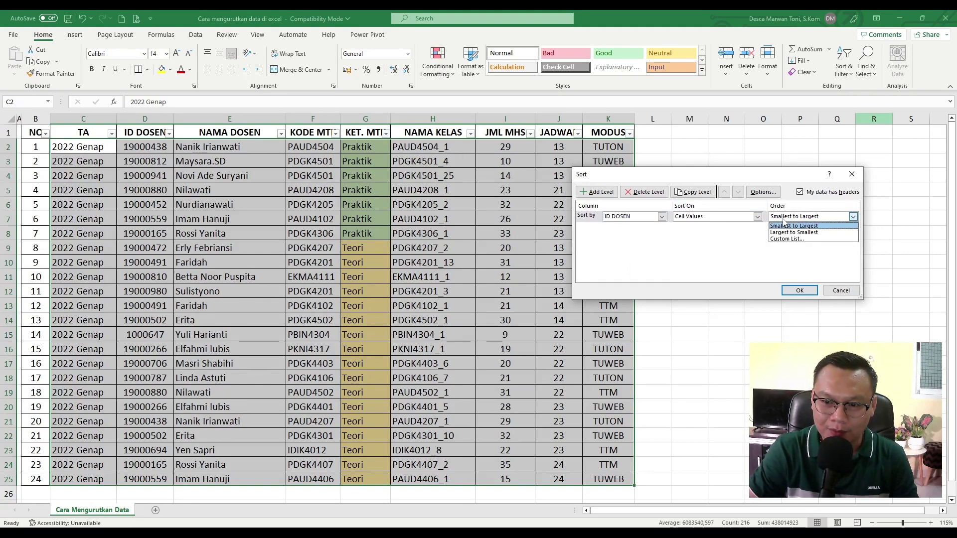
left_click(793, 225)
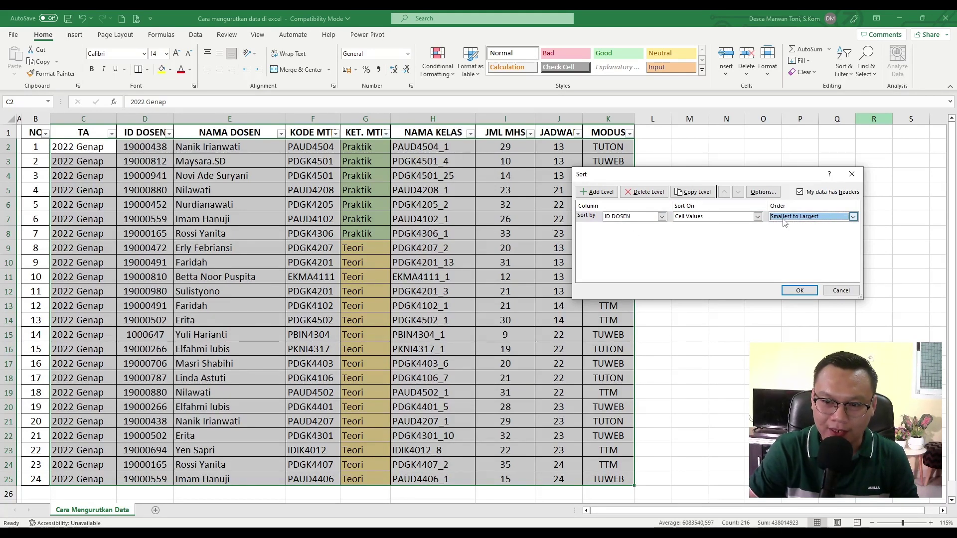
Step: Add a second sort level on MODUS by cell values, in A to Z order
left_click(601, 192)
left_click(625, 229)
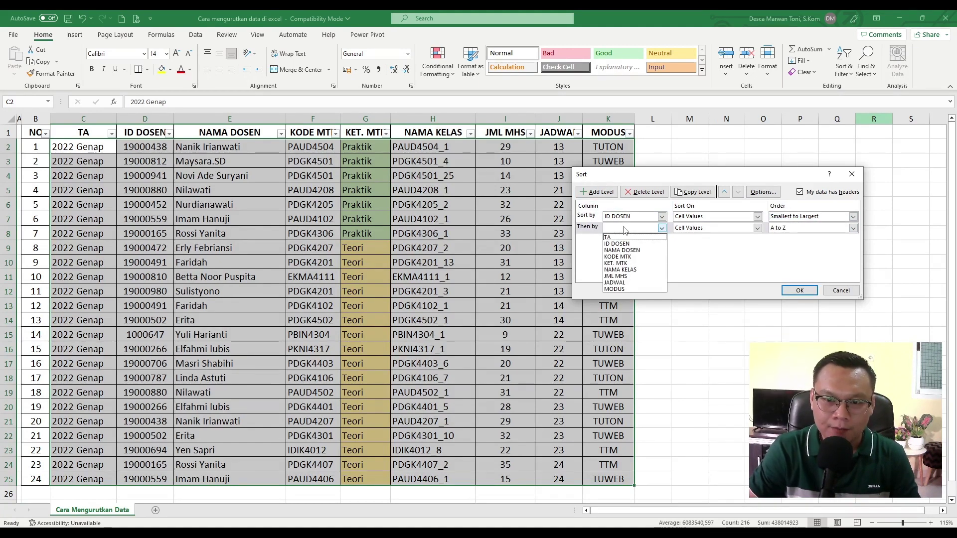
left_click(627, 290)
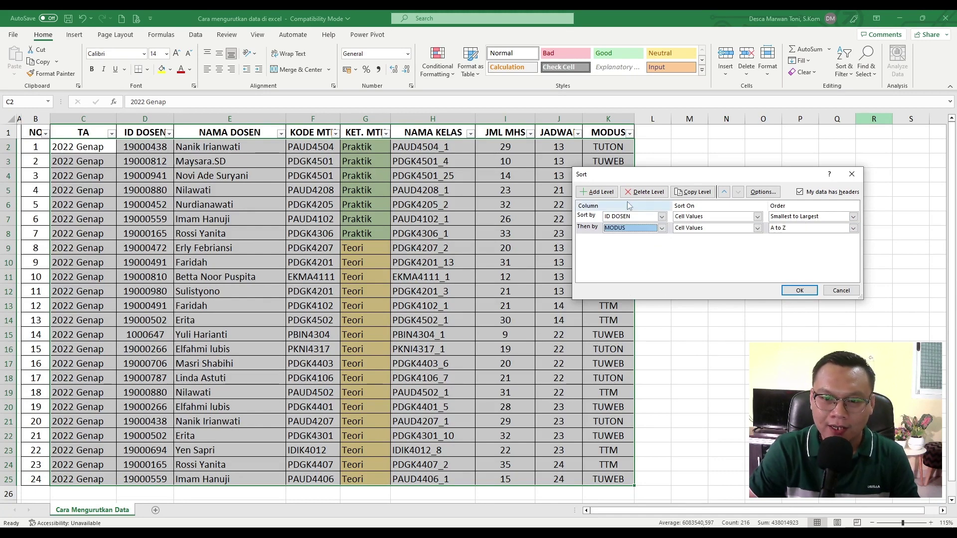
Step: Add a third sort level on JADWAL by cell values, Largest to Smallest, and apply the sort
left_click(597, 191)
left_click(618, 243)
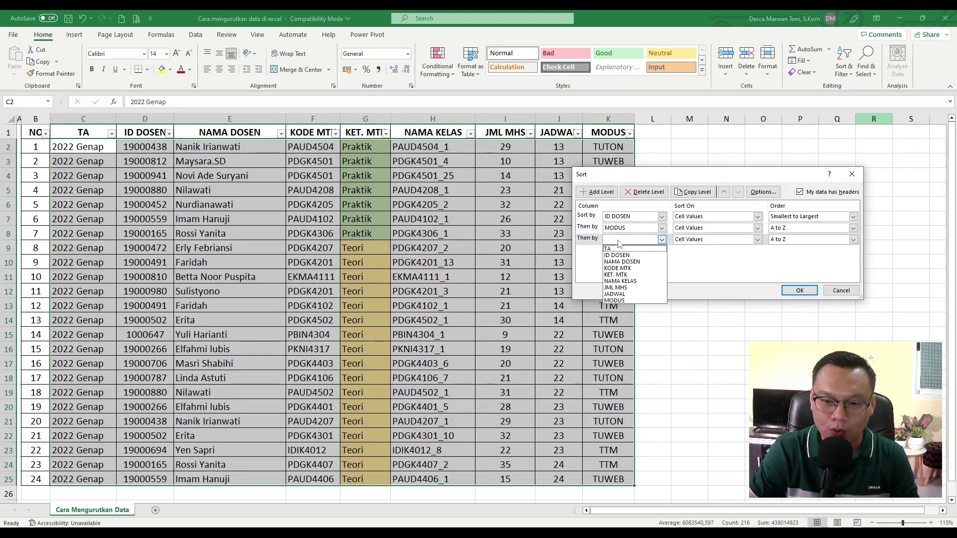
left_click(616, 294)
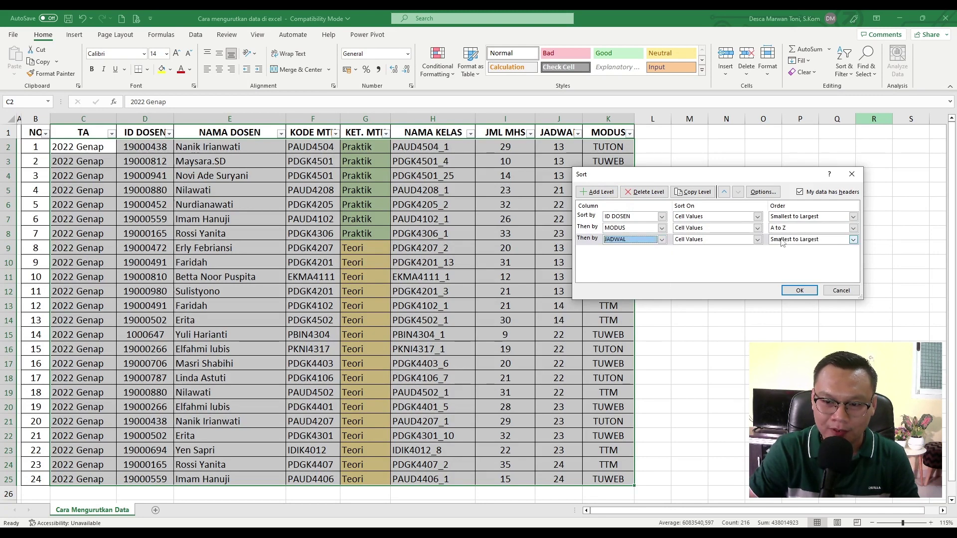
left_click(784, 242)
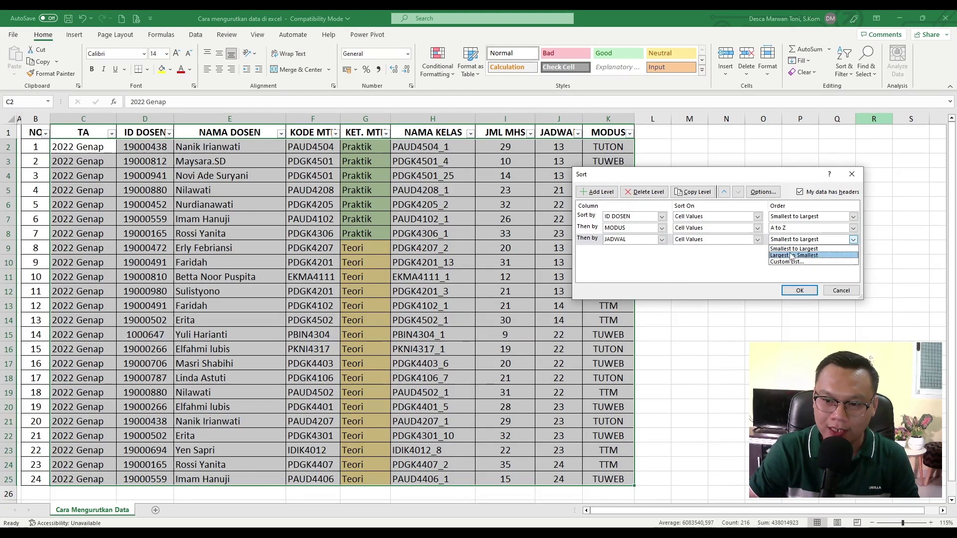
left_click(780, 256)
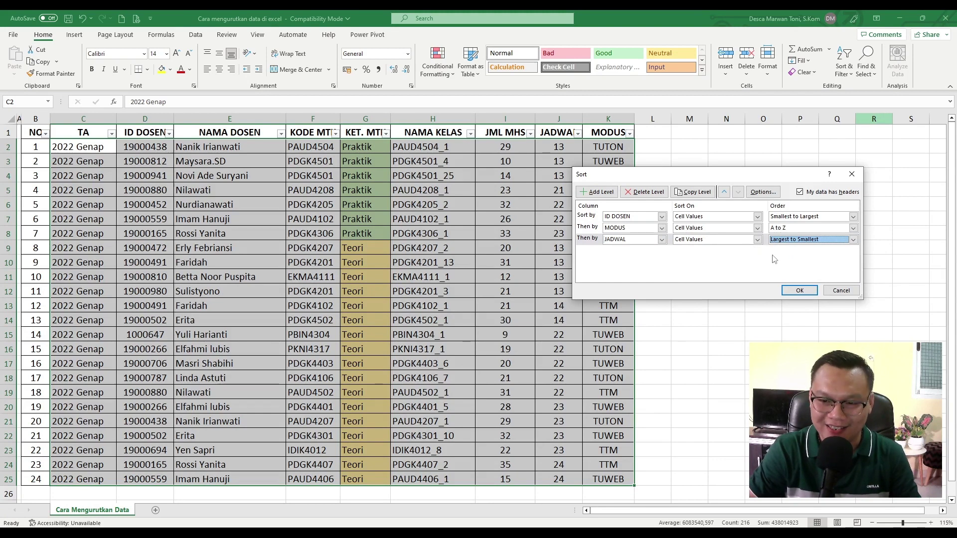
left_click(810, 292)
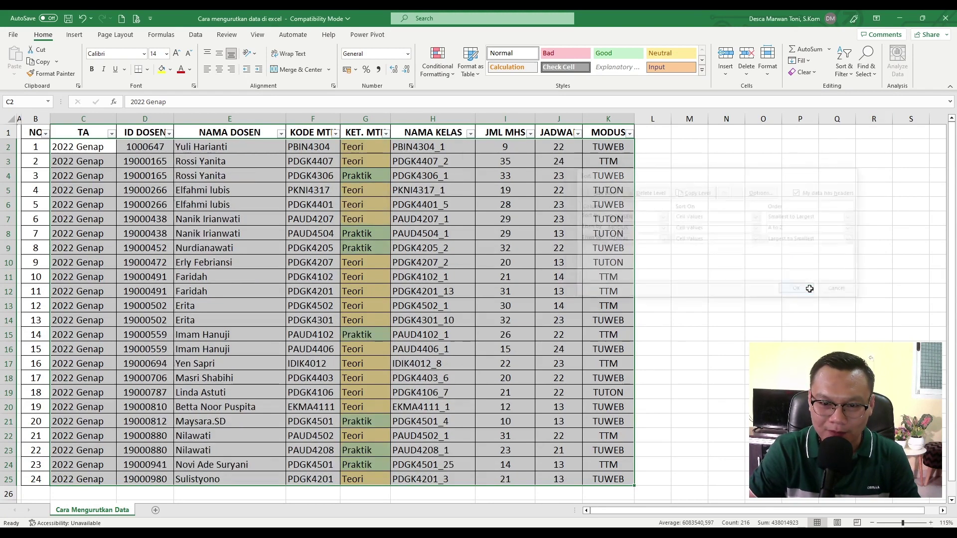
Step: Examine the sorted rows that share an ID DOSEN, checking their MODUS and JADWAL order
left_click(253, 211)
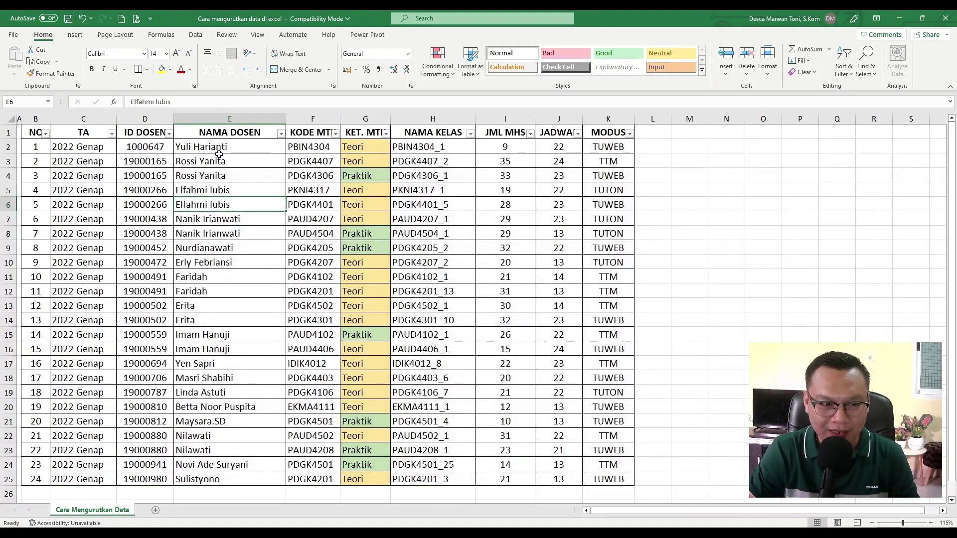
left_click(145, 147)
left_click_drag(145, 148, 617, 175)
left_click(184, 159)
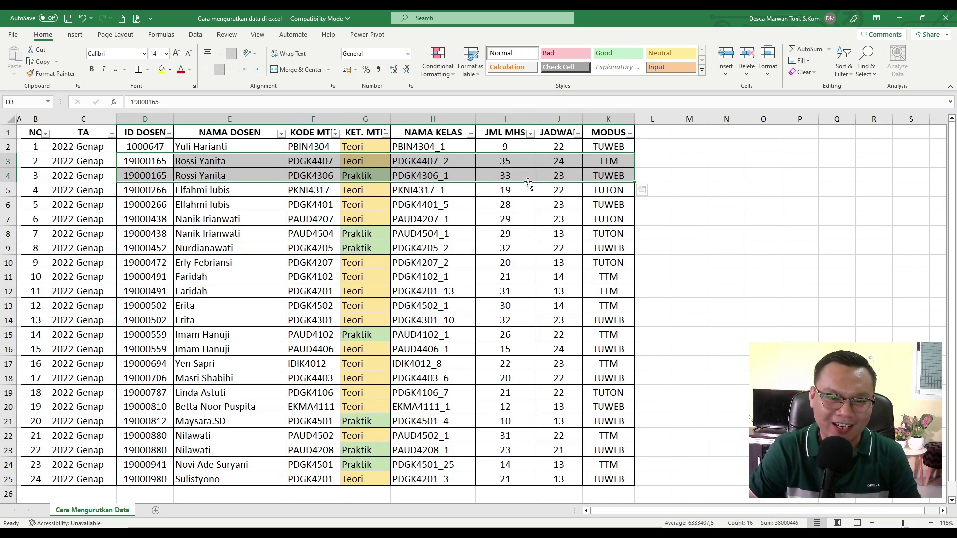
left_click_drag(451, 221, 450, 226)
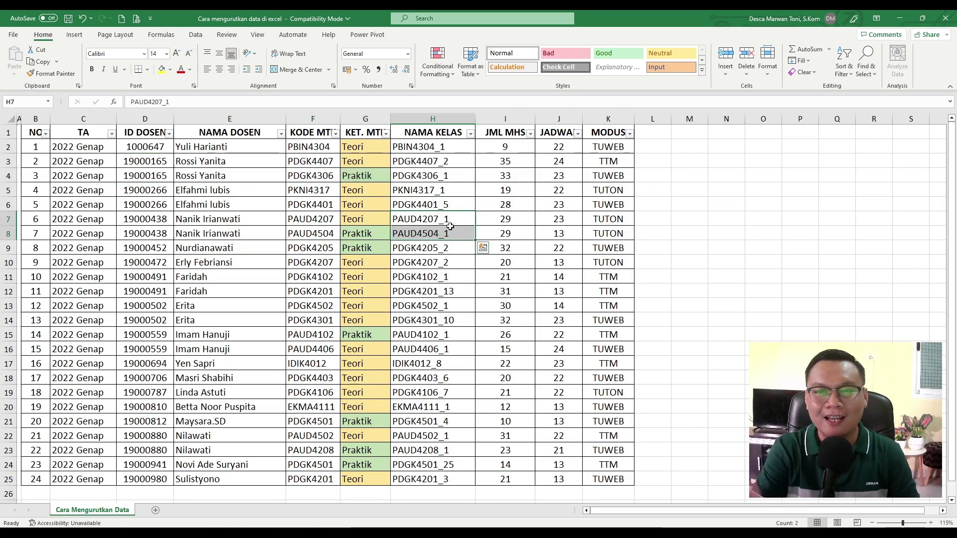